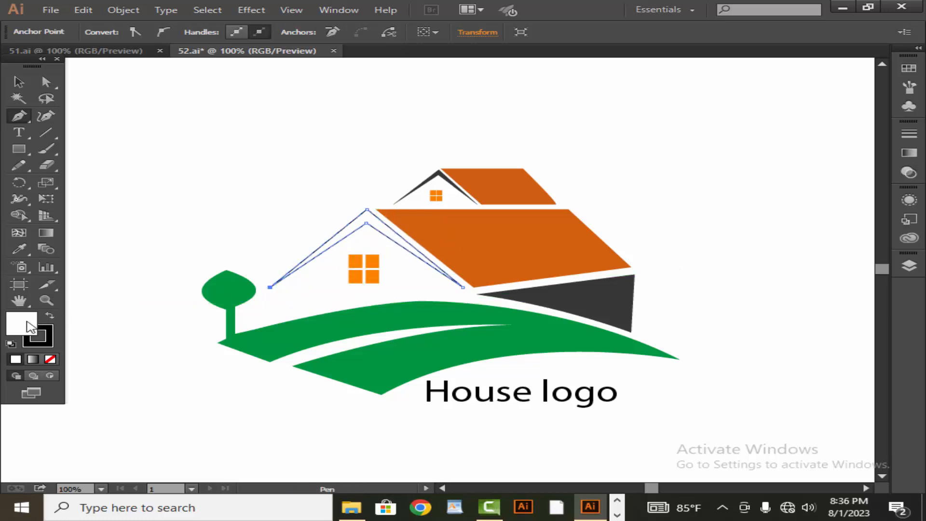
# - Remove the fill from the front gable outline and set its stroke color to #111111
pyautogui.click(51, 360)
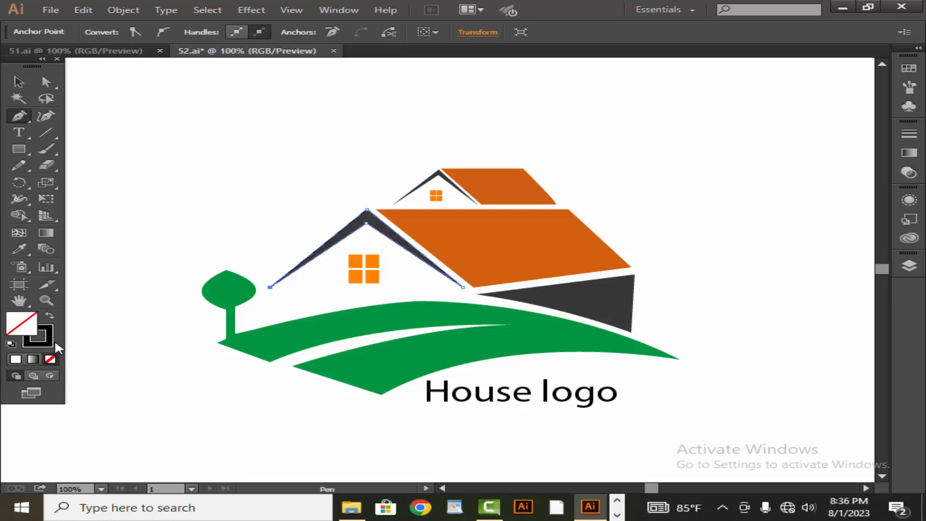
pyautogui.doubleClick(50, 340)
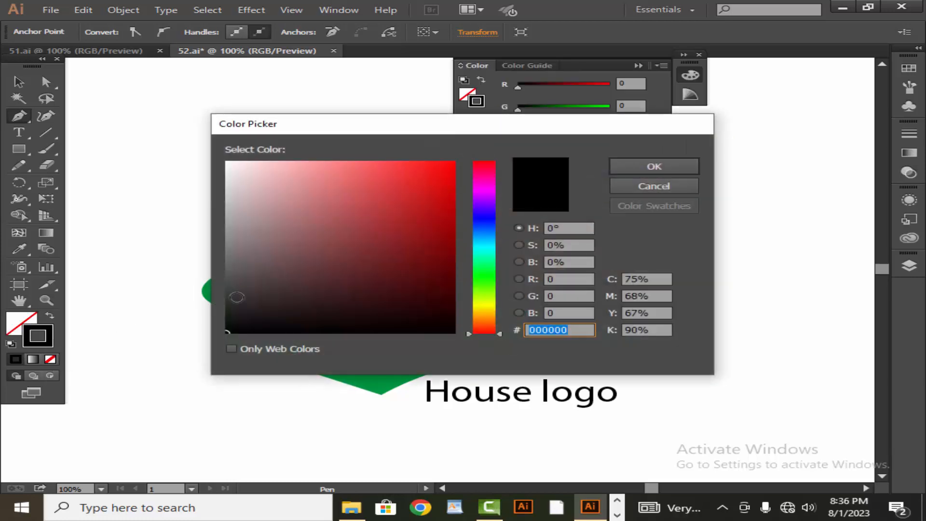
pyautogui.write('111111')
pyautogui.click(642, 166)
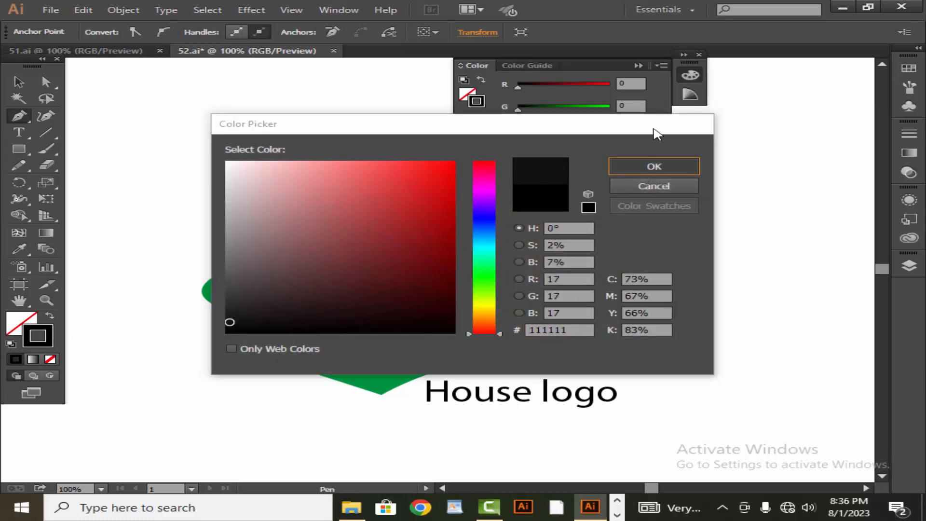
pyautogui.click(639, 66)
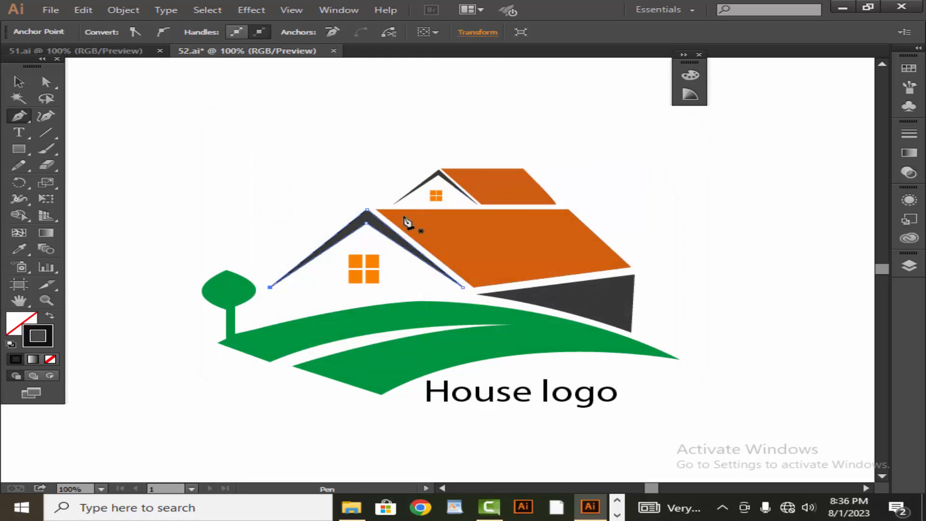
# - Trace the four-cornered outline of the large orange roof with the Pen tool
pyautogui.click(377, 211)
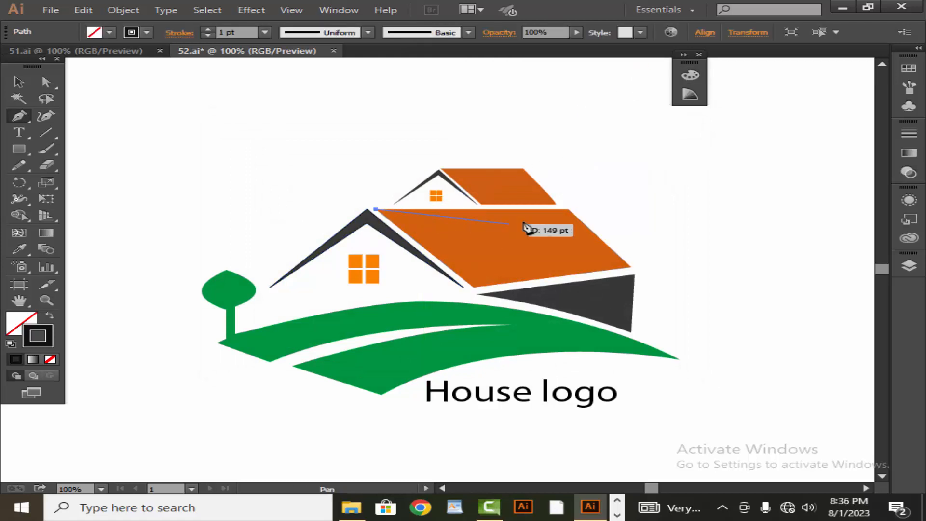
pyautogui.click(567, 210)
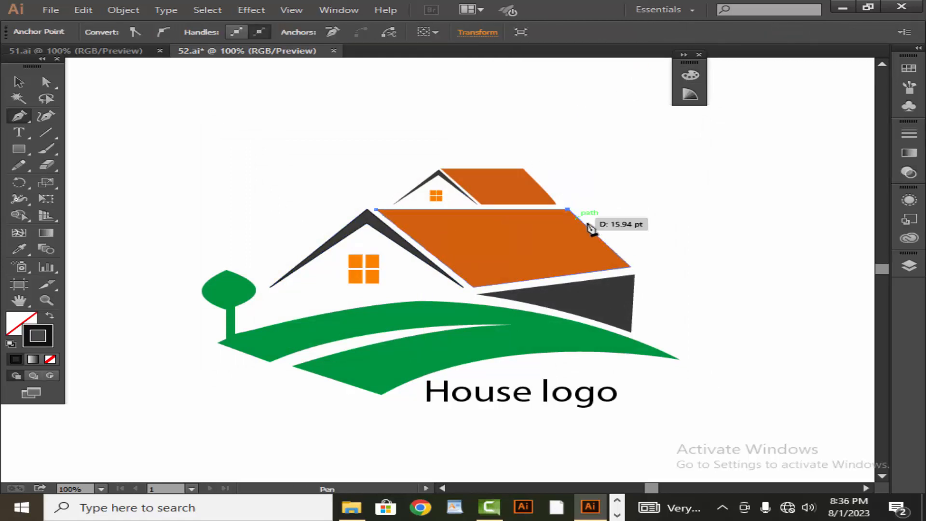
pyautogui.click(631, 268)
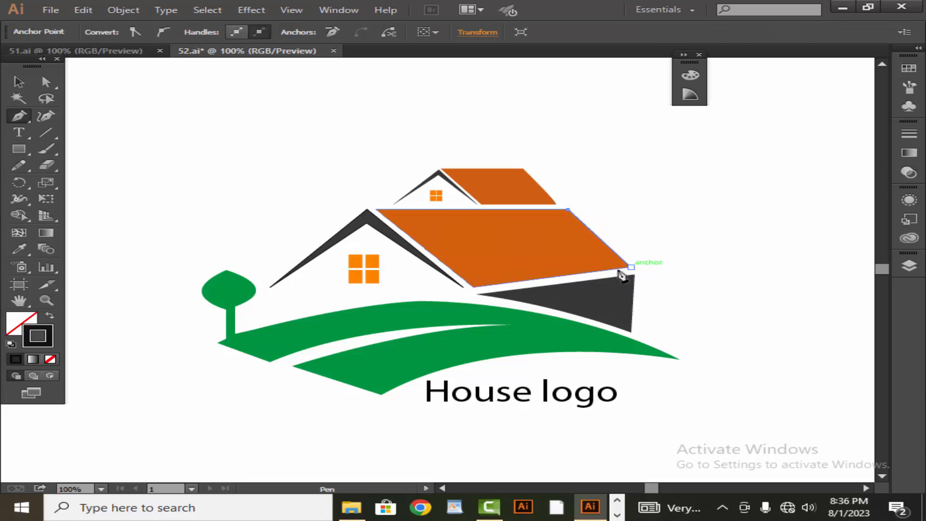
pyautogui.click(474, 288)
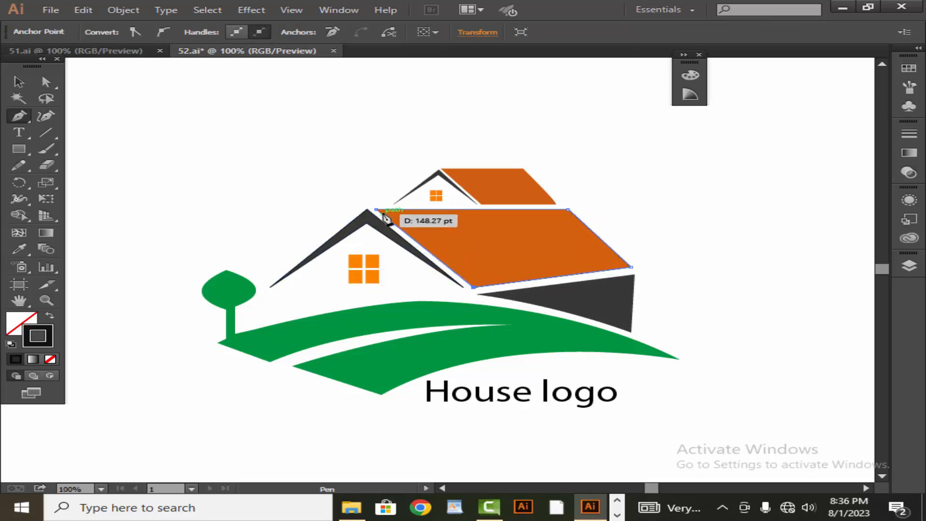
# - Trace the dark side wall below the large orange roof with the Pen tool
pyautogui.click(476, 294)
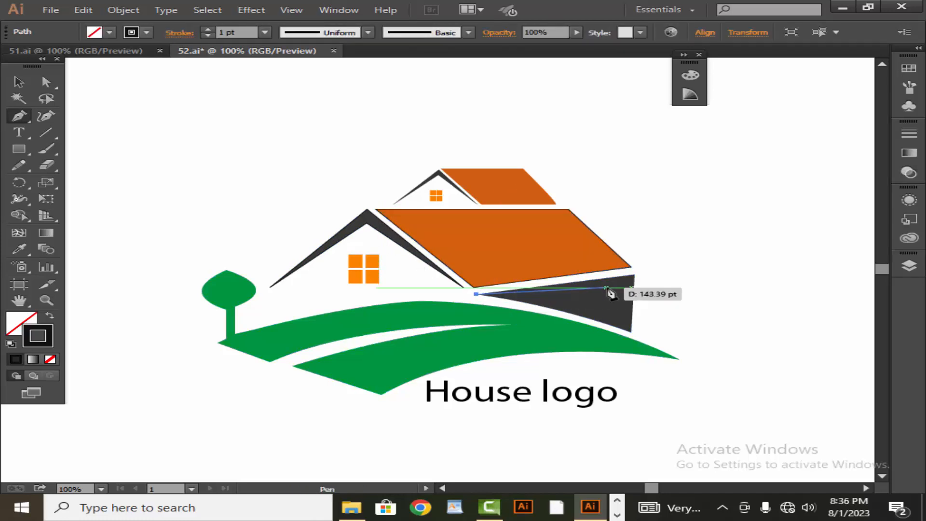
pyautogui.click(634, 275)
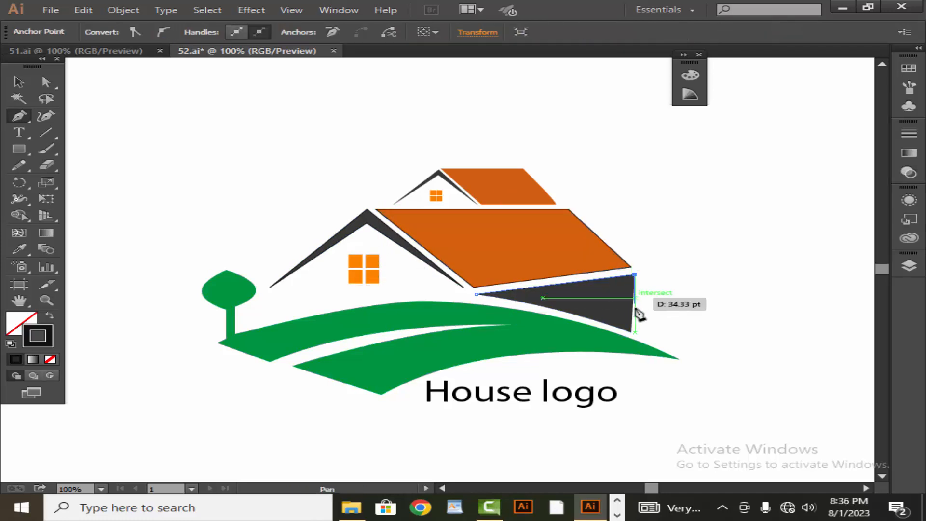
pyautogui.click(631, 333)
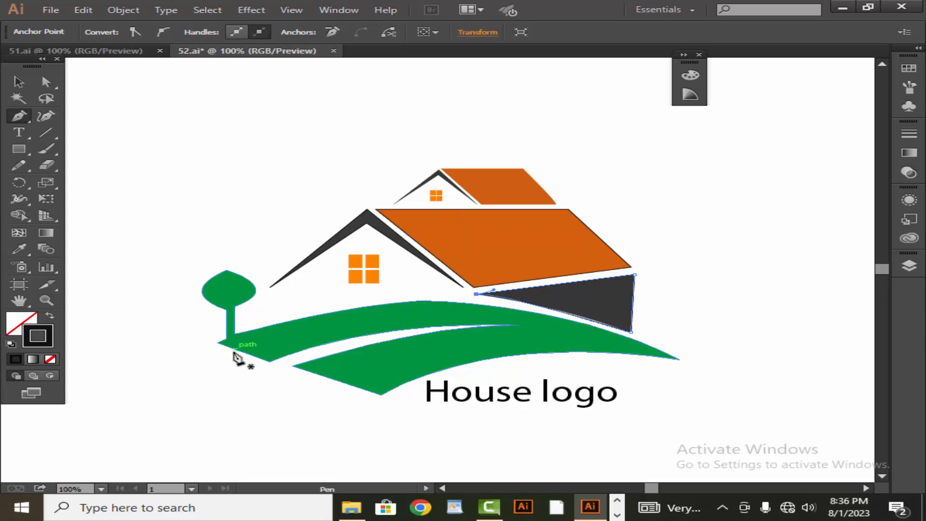
# - Start a Pen path at the left tip of the green hill and trace around the tree's trunk and rounded crown
pyautogui.moveTo(220, 342); pyautogui.dragTo(230, 343)
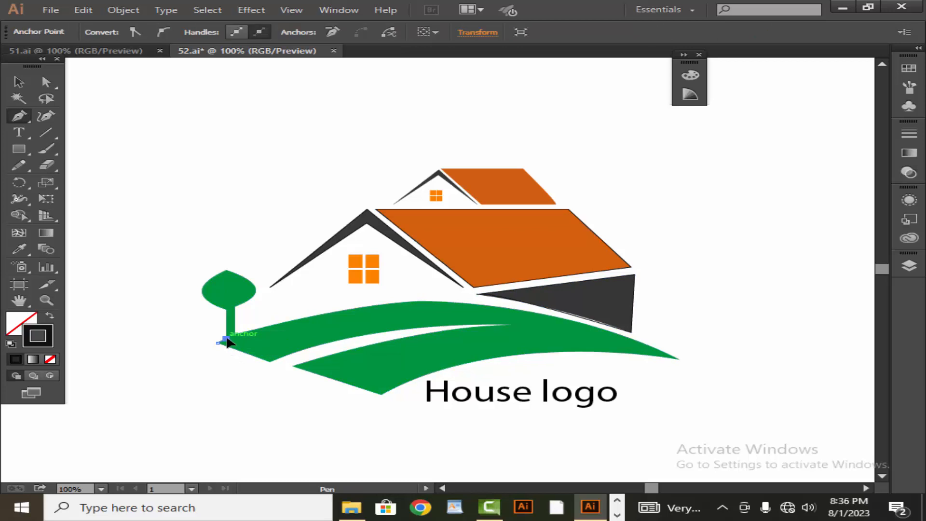
pyautogui.click(227, 309)
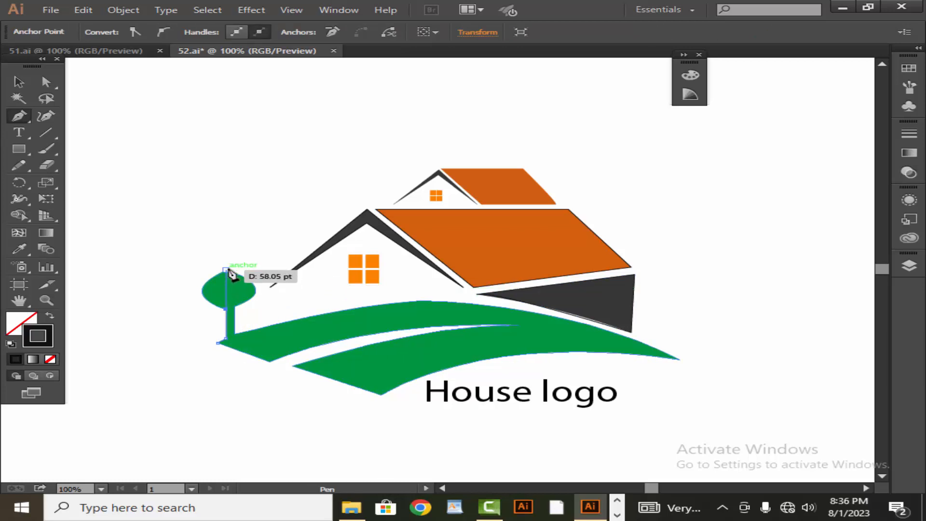
pyautogui.moveTo(226, 270); pyautogui.dragTo(278, 248)
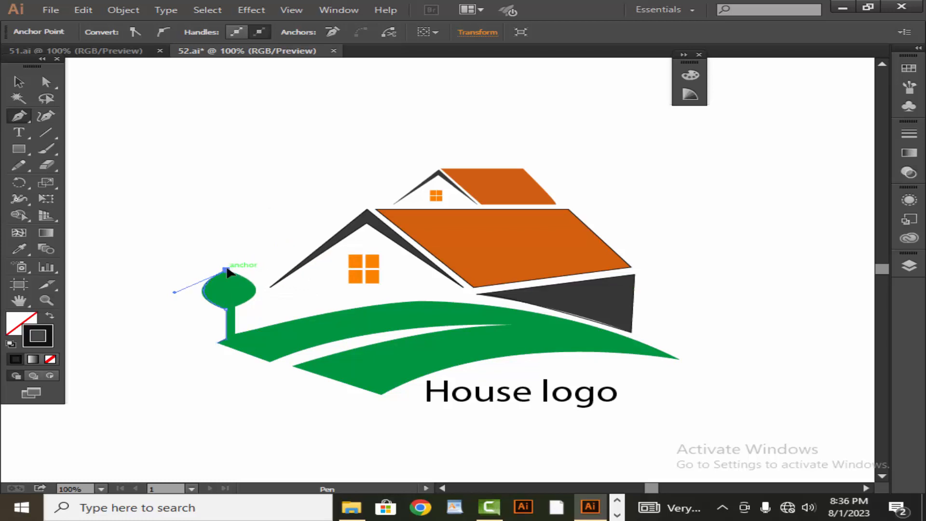
pyautogui.moveTo(236, 307); pyautogui.dragTo(183, 328)
pyautogui.click(237, 307)
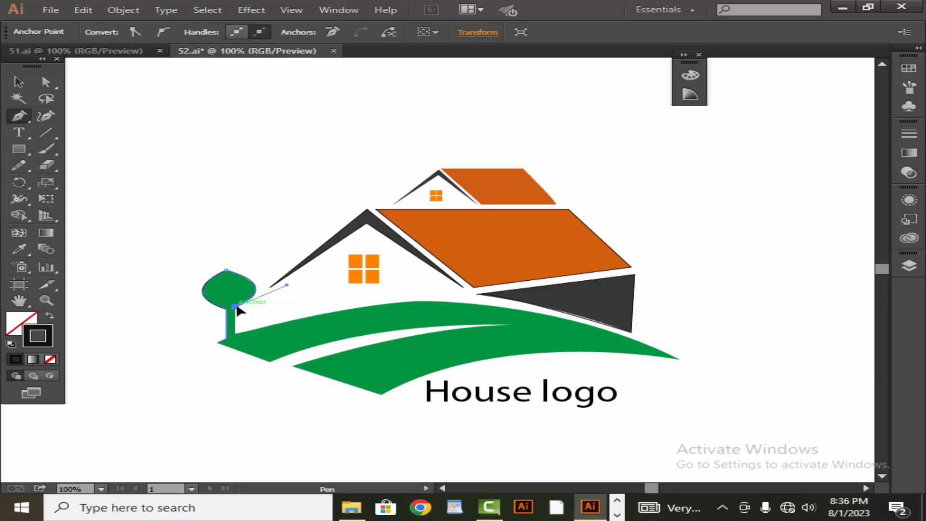
pyautogui.click(236, 334)
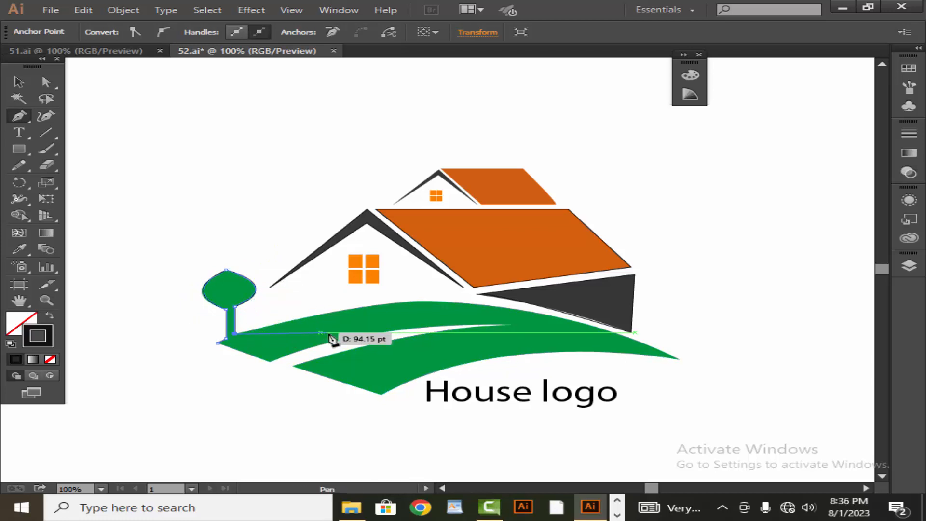
# - Continue the path from the tree trunk along the curved edges of both green hill bands and close it at the left tip
pyautogui.moveTo(331, 337); pyautogui.dragTo(273, 305)
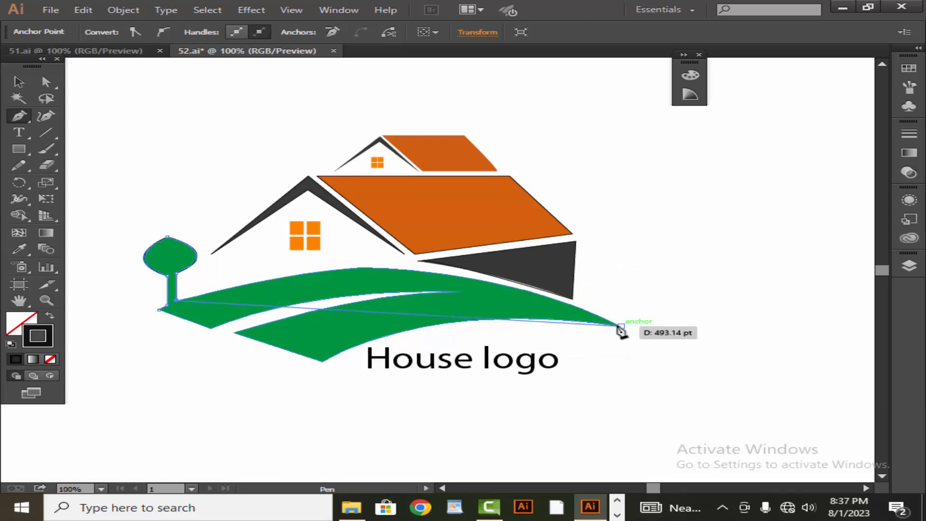
pyautogui.moveTo(622, 326); pyautogui.dragTo(827, 435)
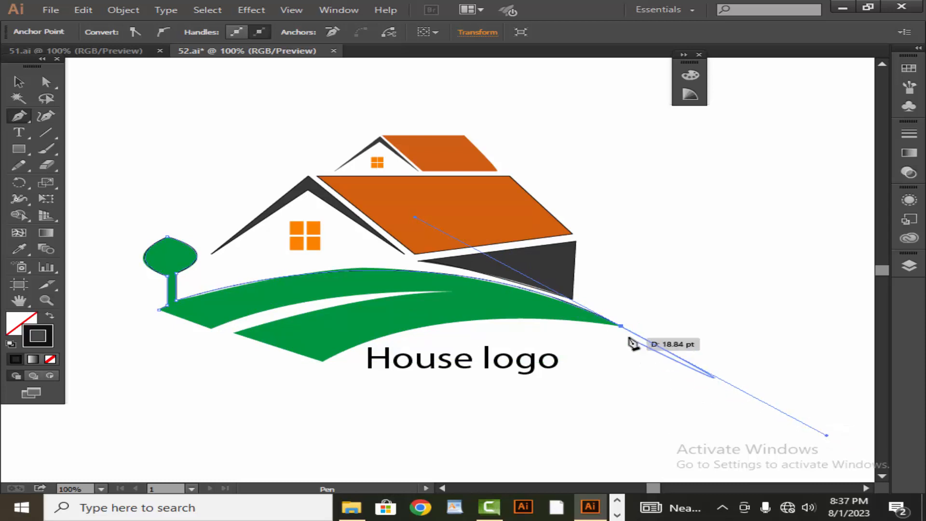
pyautogui.click(621, 326)
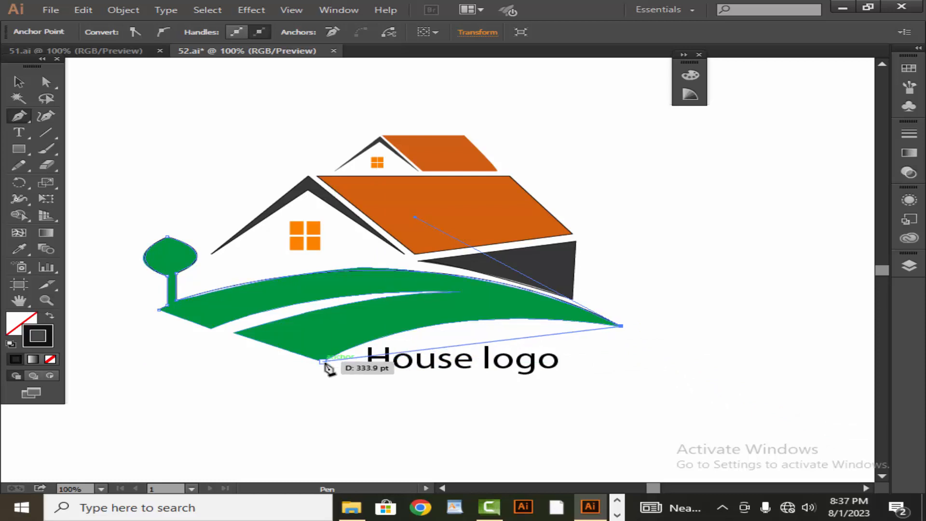
pyautogui.moveTo(323, 360); pyautogui.dragTo(206, 428)
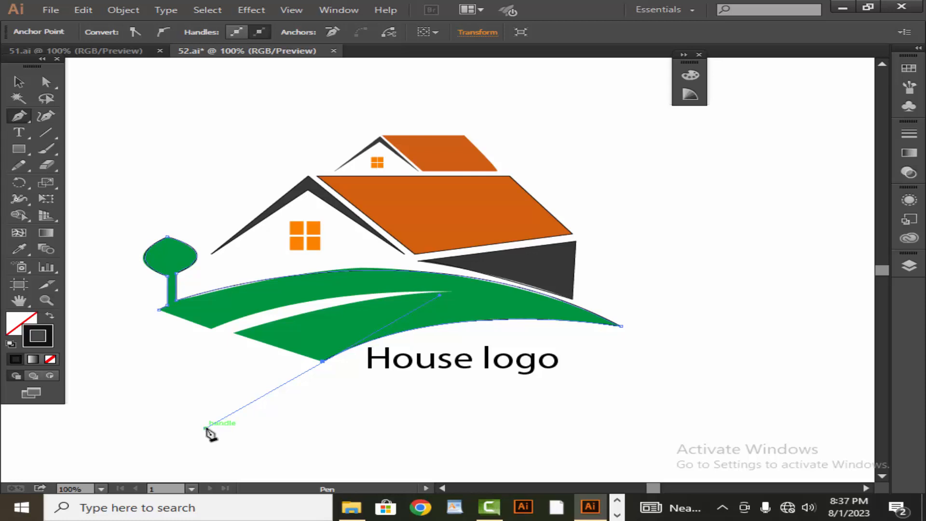
pyautogui.click(322, 361)
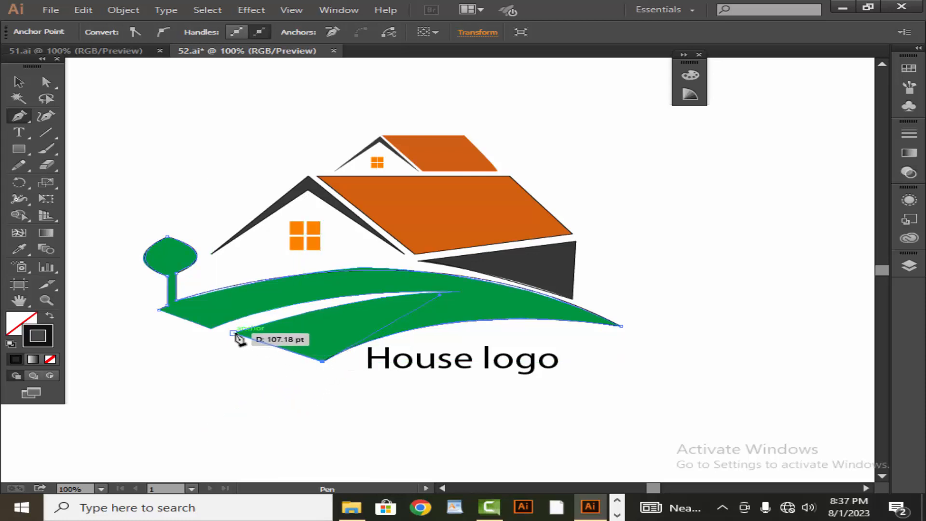
pyautogui.moveTo(234, 333); pyautogui.dragTo(551, 290)
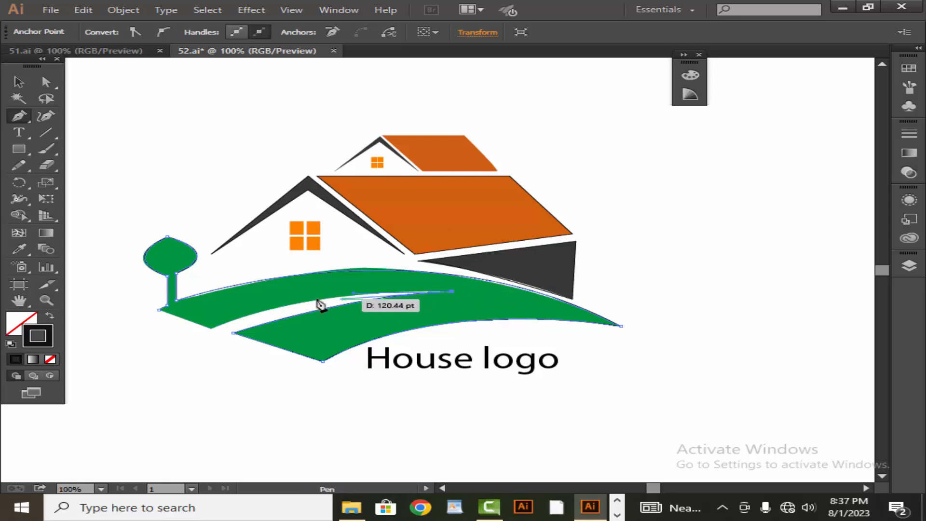
pyautogui.moveTo(212, 329); pyautogui.dragTo(137, 369)
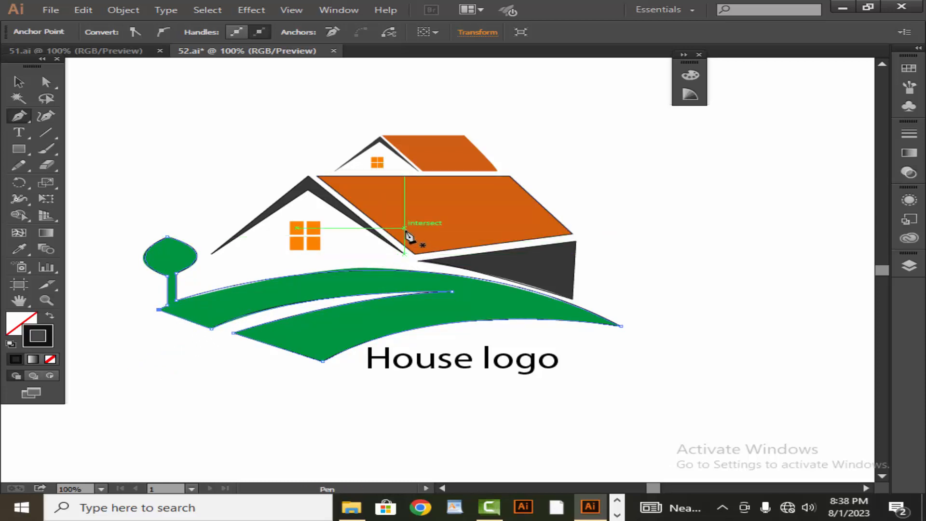
# - Trace the upper-right pane of the front house's window as a closed square with the Pen tool
pyautogui.scroll(3, 406, 235)
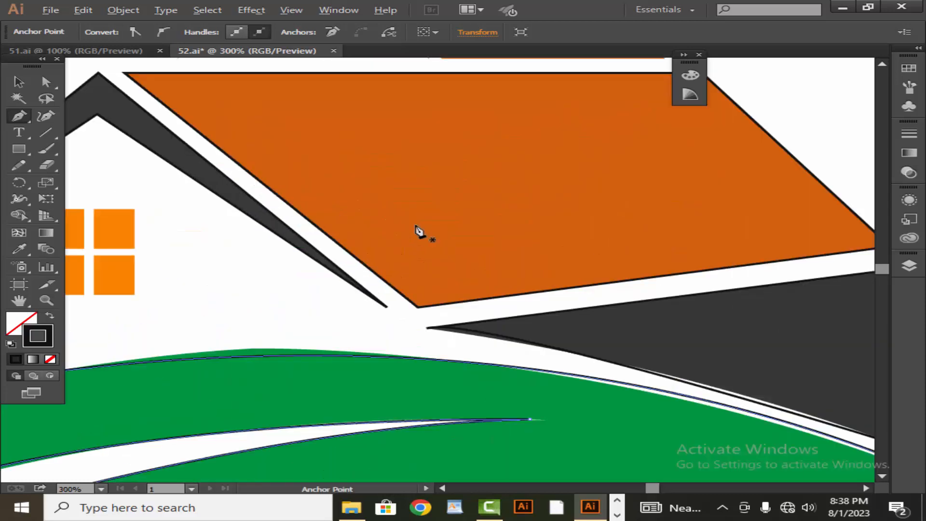
pyautogui.moveTo(419, 231); pyautogui.dragTo(585, 262)
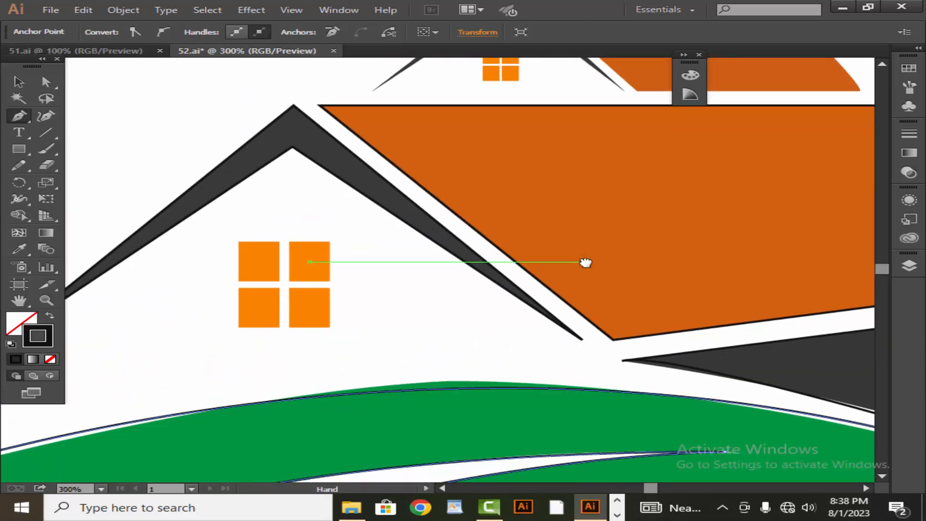
pyautogui.click(289, 241)
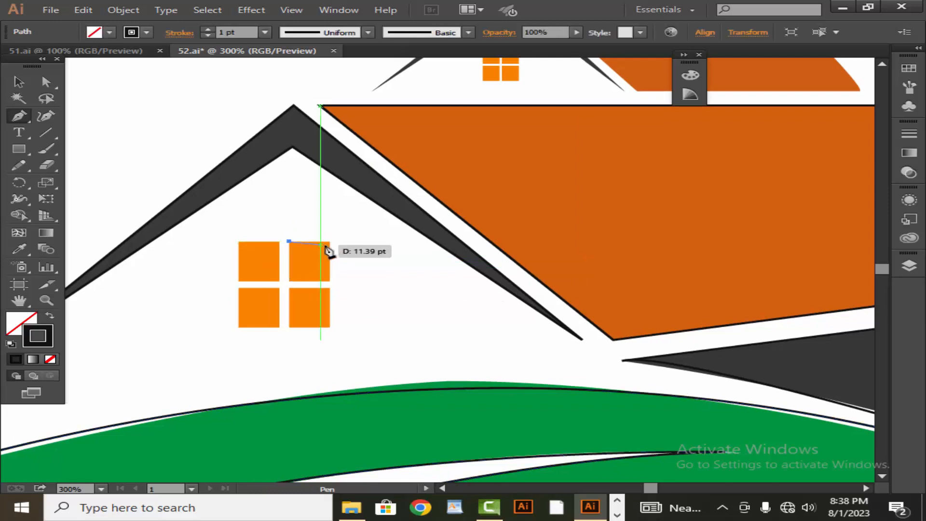
pyautogui.click(330, 241)
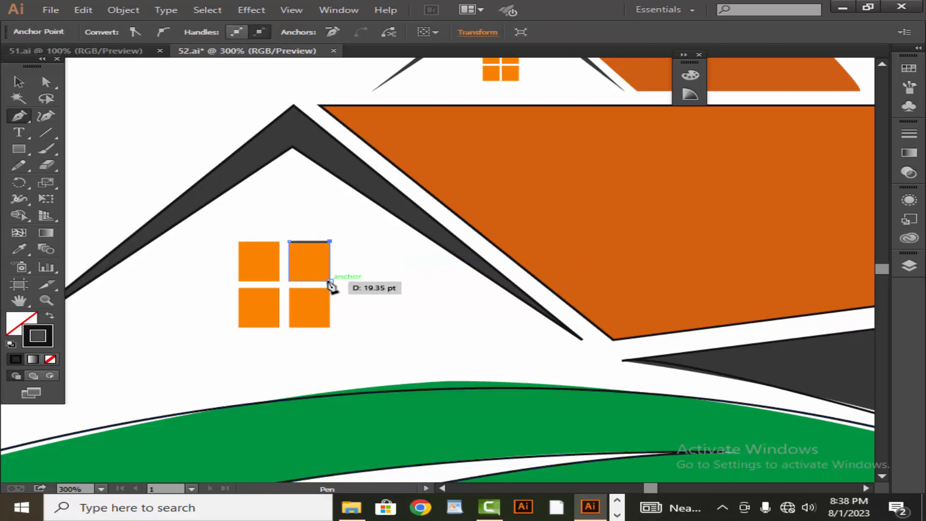
pyautogui.click(330, 282)
pyautogui.click(289, 281)
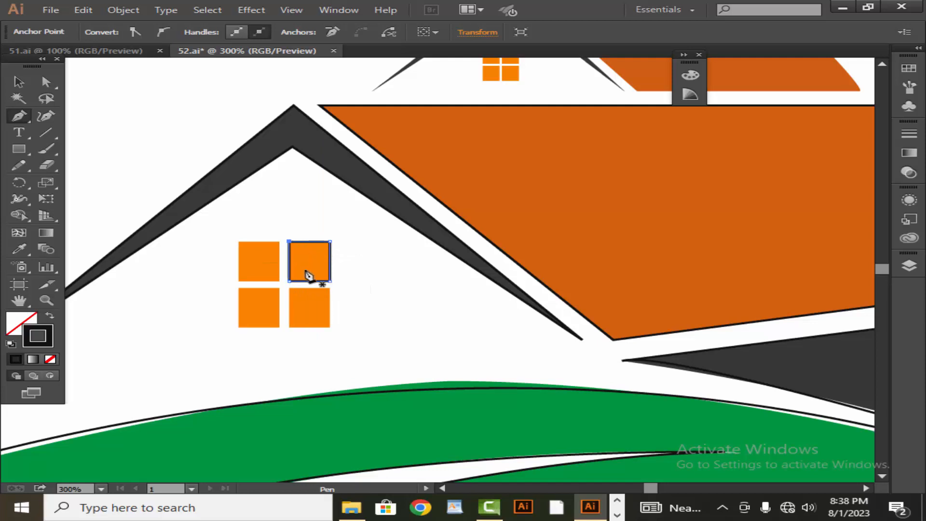
# - Trace the lower-right pane of the front house's window as a closed square path
pyautogui.click(289, 289)
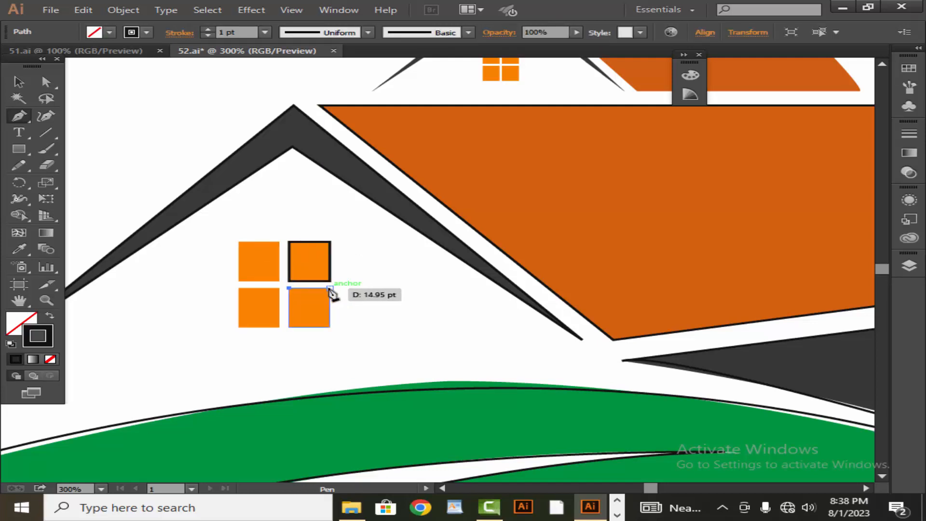
pyautogui.click(330, 288)
pyautogui.click(331, 327)
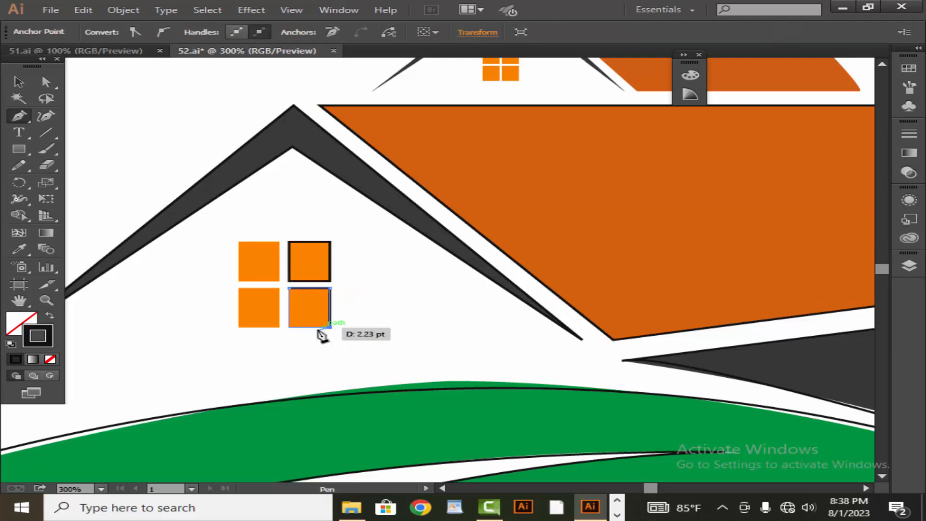
pyautogui.click(289, 328)
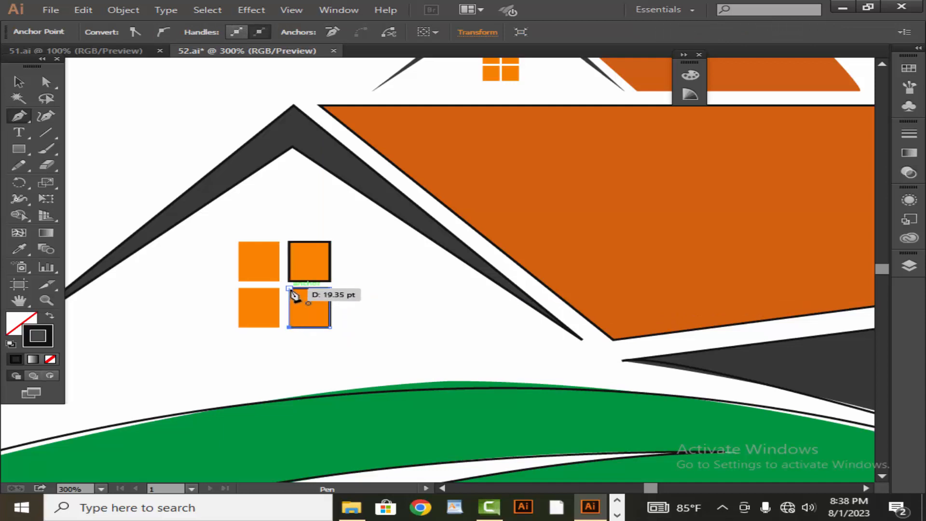
pyautogui.click(289, 289)
# - Trace the upper-left pane of the front house's window as a closed square path
pyautogui.click(239, 241)
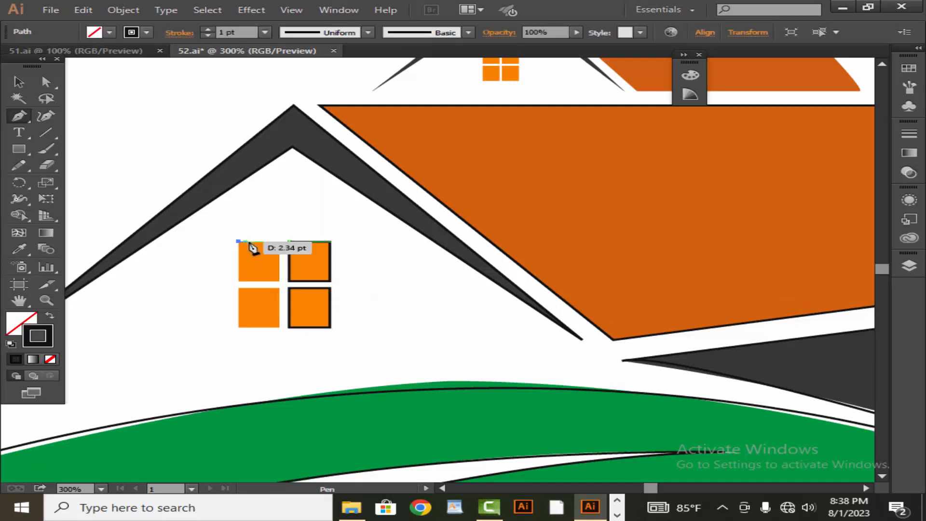
pyautogui.click(280, 241)
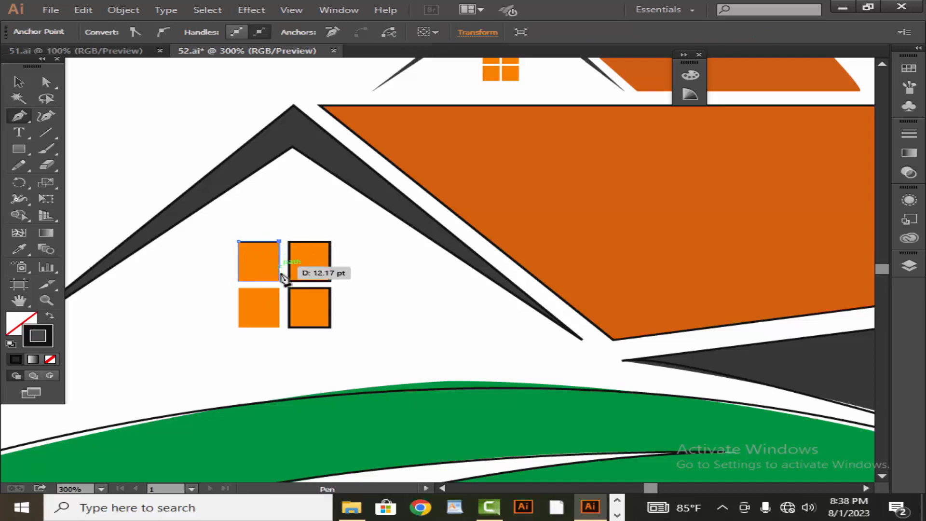
pyautogui.click(280, 280)
pyautogui.click(239, 281)
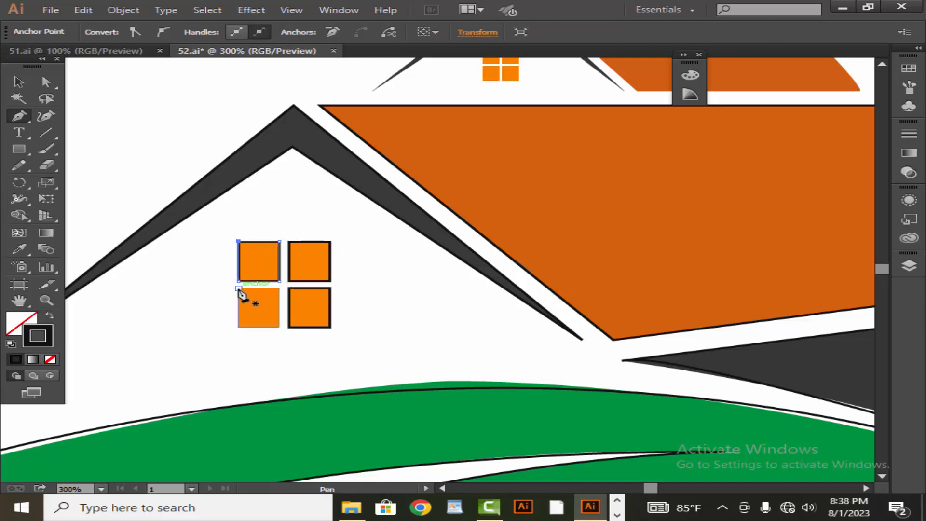
# - Trace the lower-left pane of the front house's window as a closed square path
pyautogui.click(239, 288)
pyautogui.click(280, 289)
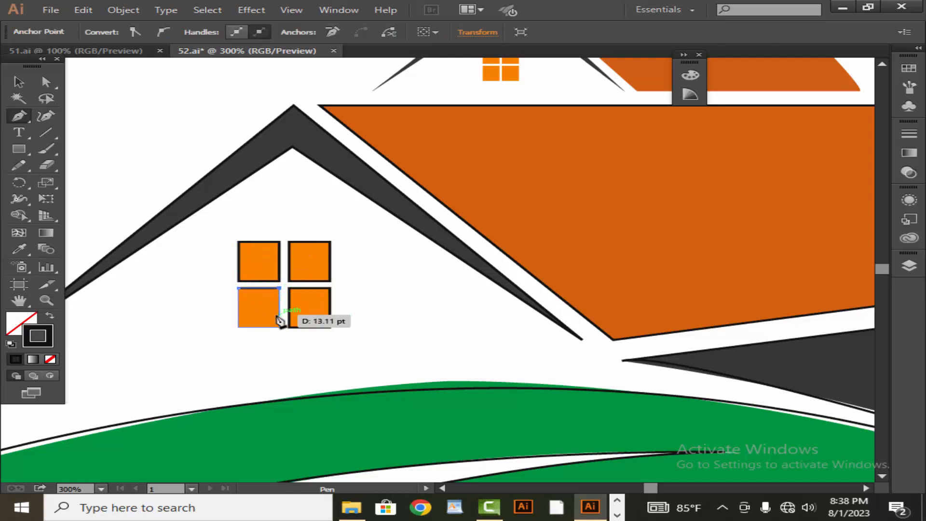
pyautogui.click(279, 328)
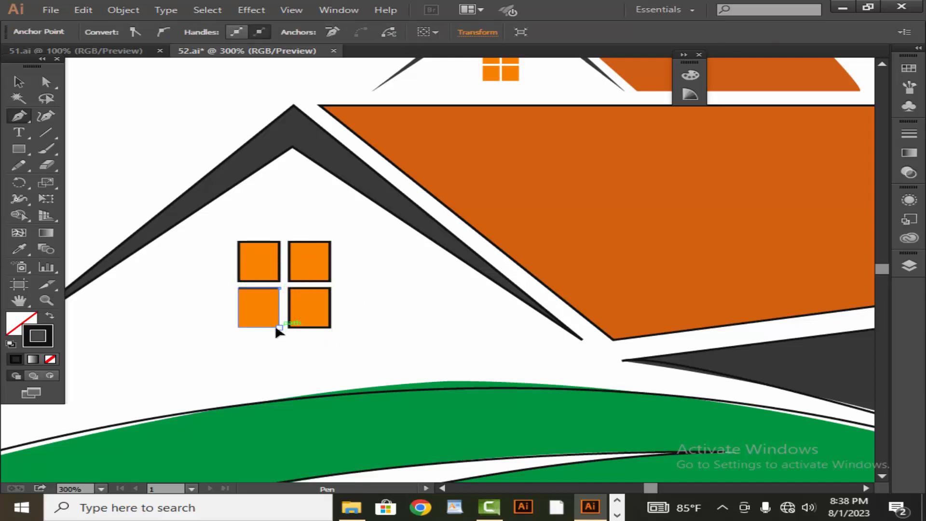
pyautogui.click(238, 328)
pyautogui.click(239, 289)
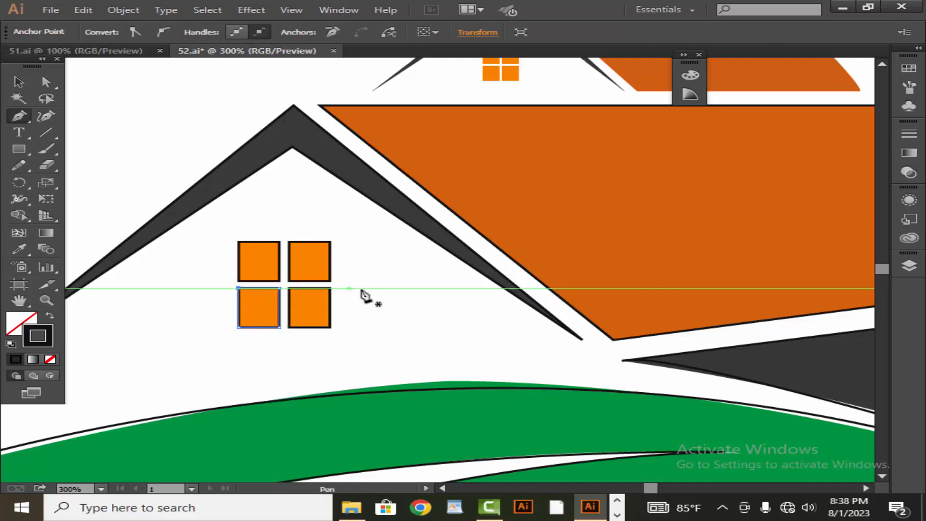
# - Trace the upper-left pane of the small rear house's window as a closed path about 6 by 7 pt with the Pen tool
pyautogui.moveTo(418, 220); pyautogui.dragTo(361, 366)
pyautogui.moveTo(394, 297); pyautogui.dragTo(300, 366)
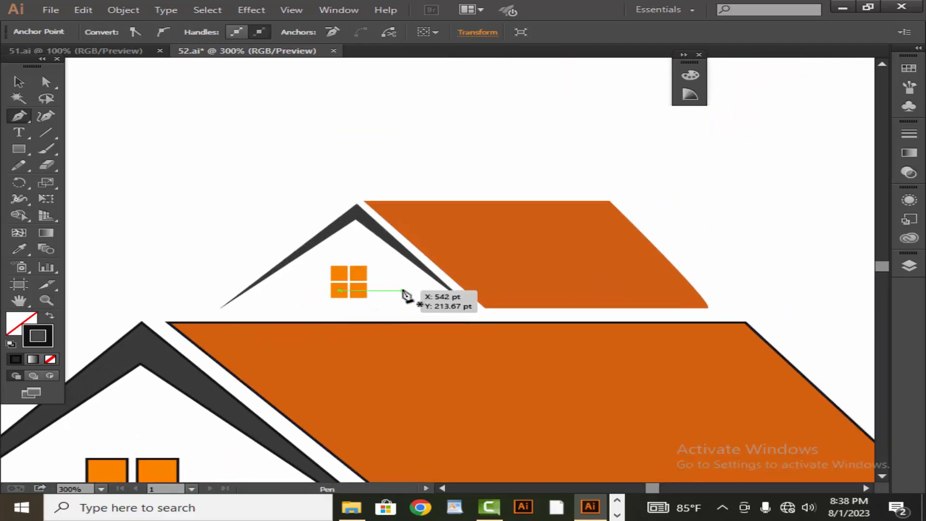
pyautogui.keyDown('alt'); pyautogui.scroll(2, 402, 288); pyautogui.keyUp('alt')
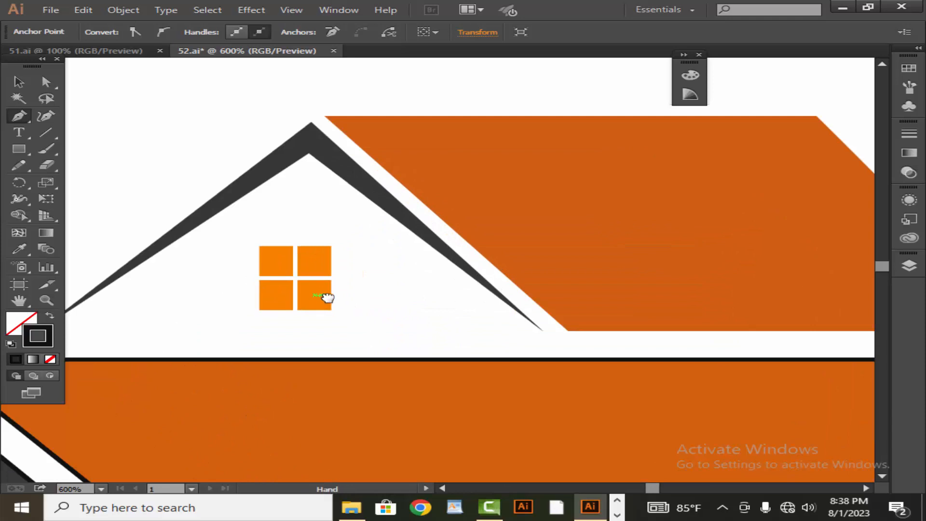
pyautogui.moveTo(328, 298); pyautogui.dragTo(376, 295)
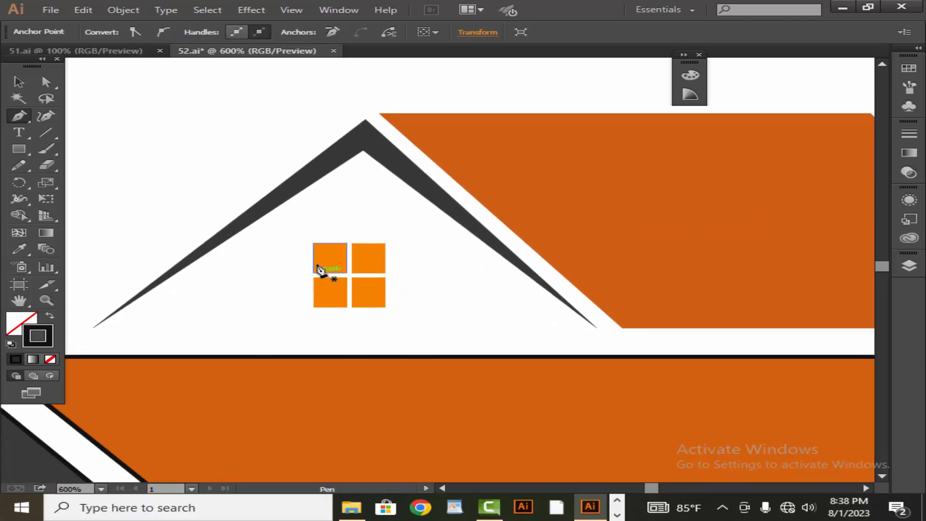
pyautogui.click(314, 243)
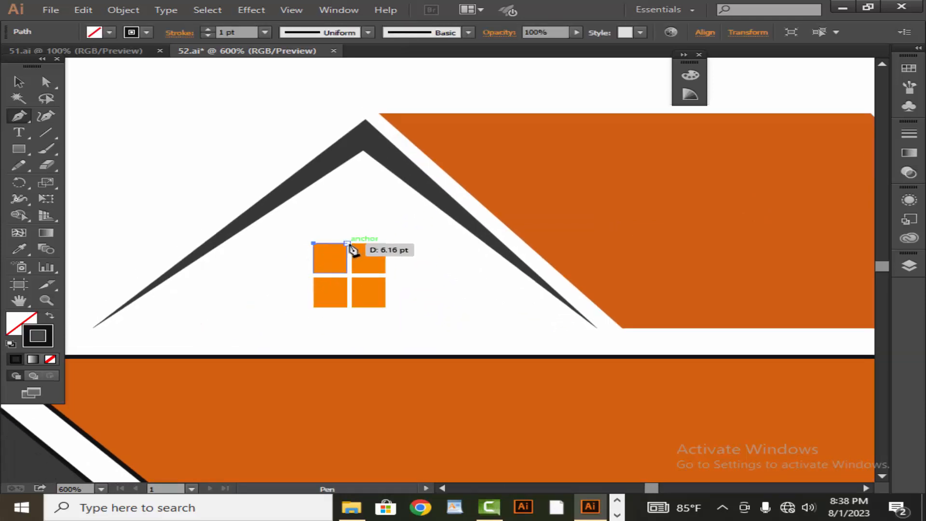
pyautogui.click(347, 243)
pyautogui.click(347, 273)
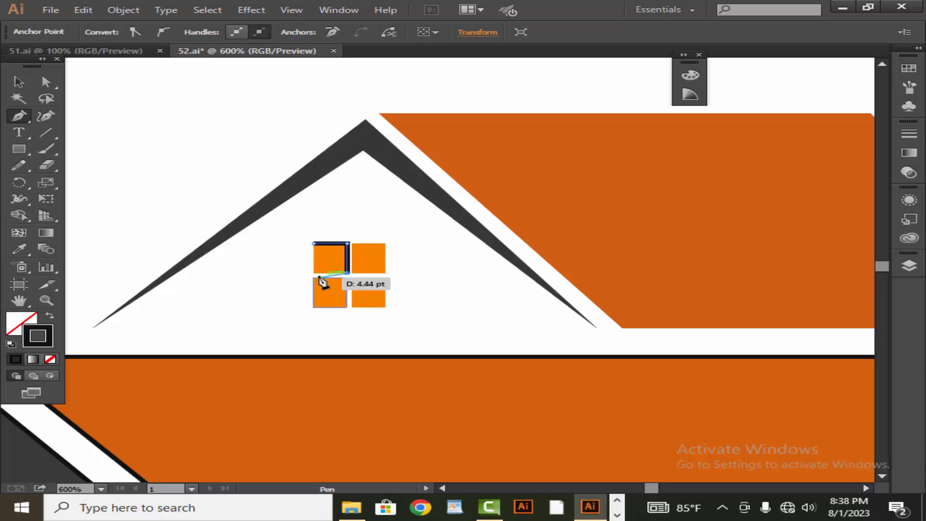
pyautogui.click(314, 273)
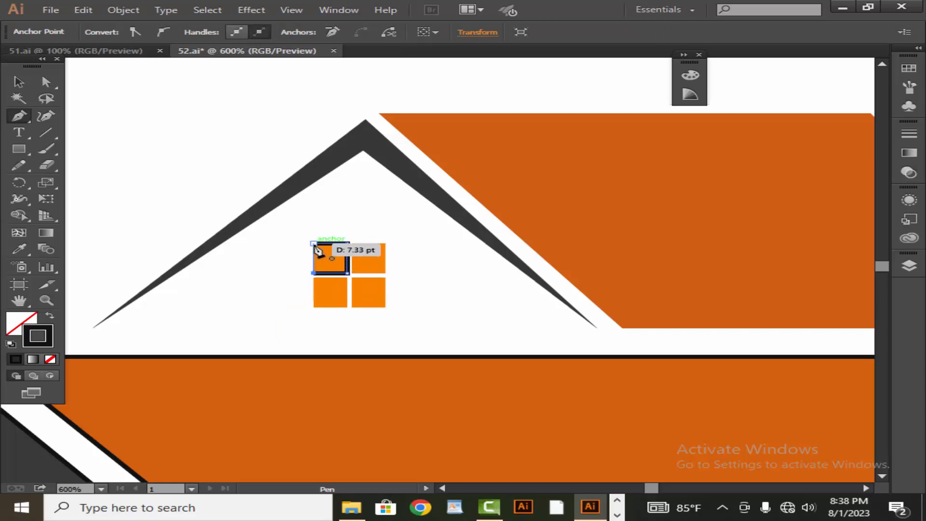
# - Trace the upper-right pane of the rear house's window as a closed four-corner path
pyautogui.click(352, 243)
pyautogui.click(384, 243)
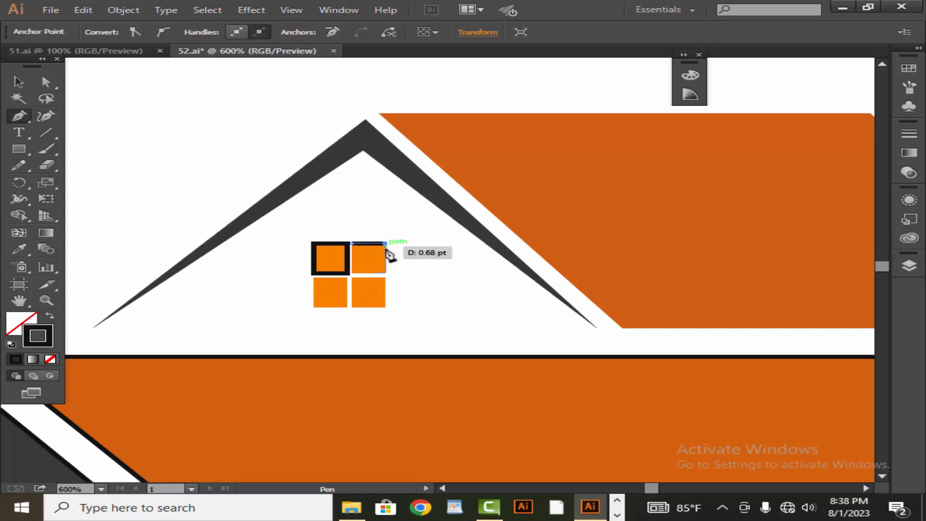
pyautogui.click(385, 274)
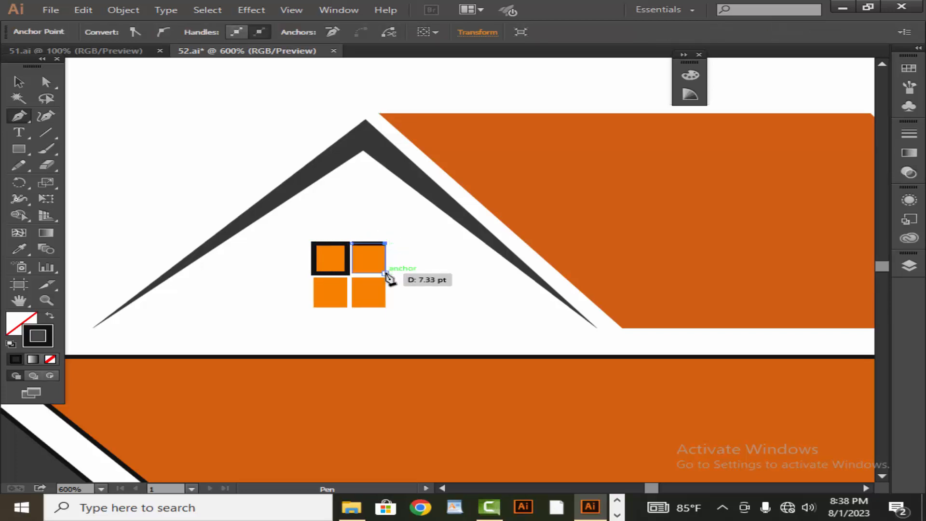
pyautogui.click(352, 274)
pyautogui.click(352, 243)
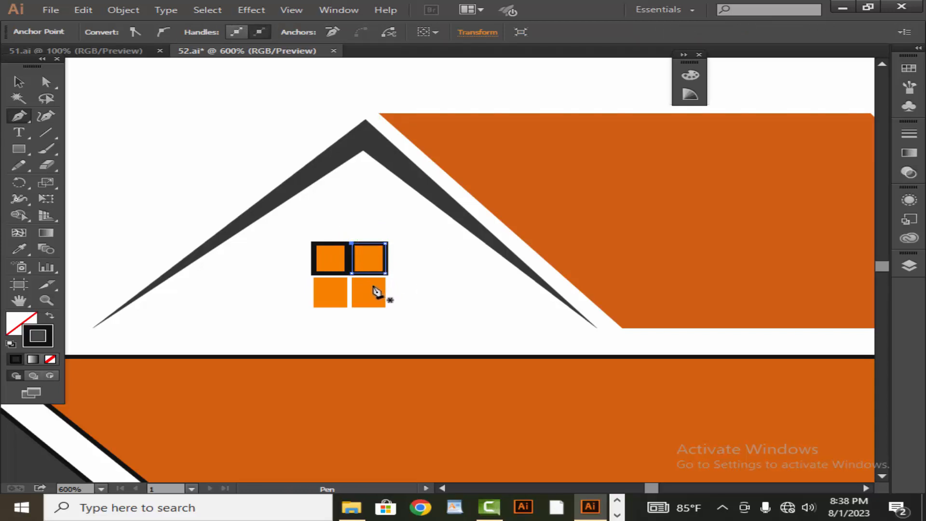
# - Trace the lower-right pane of the rear house's window as a closed four-corner path
pyautogui.click(351, 277)
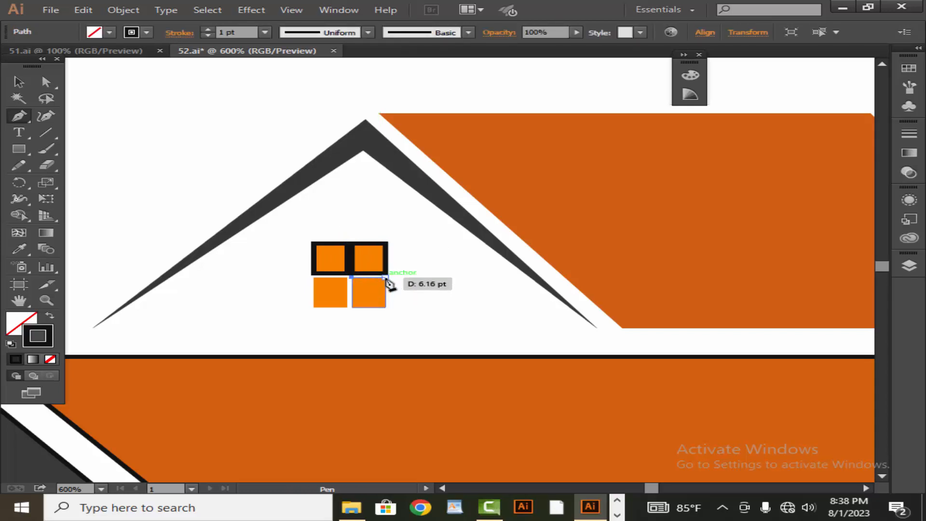
pyautogui.click(385, 276)
pyautogui.click(386, 307)
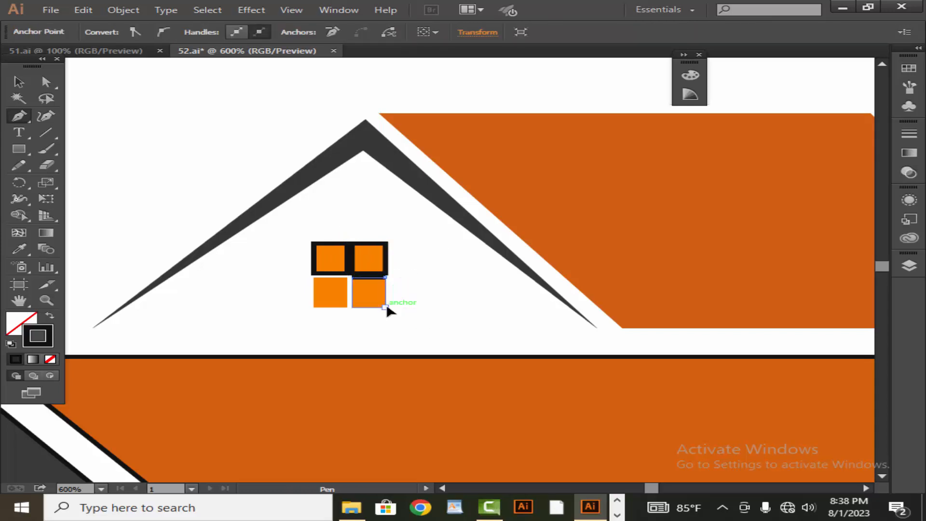
pyautogui.click(351, 308)
pyautogui.click(352, 277)
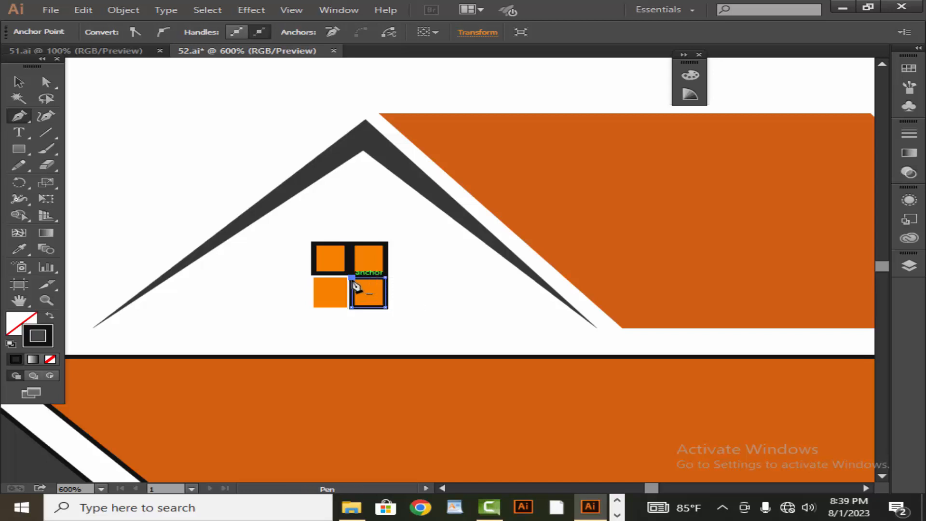
# - Trace the lower-left pane of the rear house's window as a closed four-corner path
pyautogui.click(314, 277)
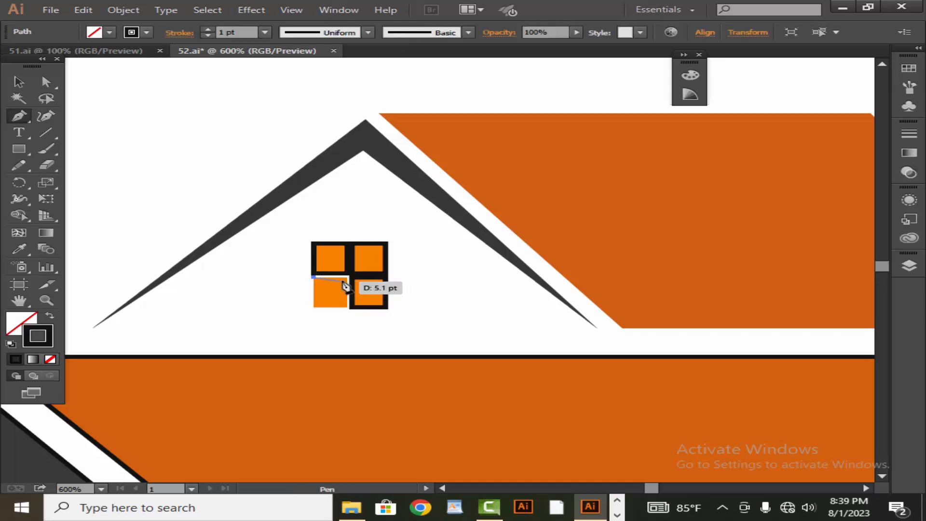
pyautogui.click(347, 277)
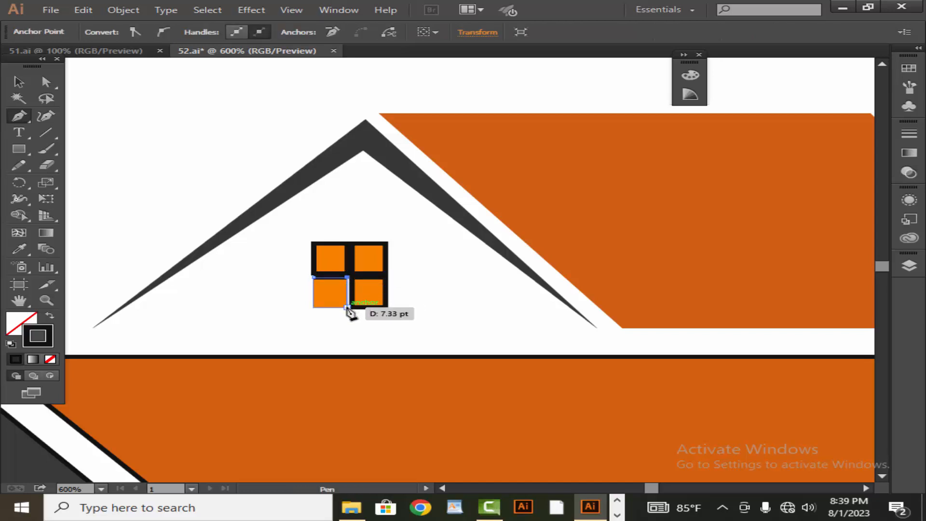
pyautogui.click(347, 307)
pyautogui.click(313, 307)
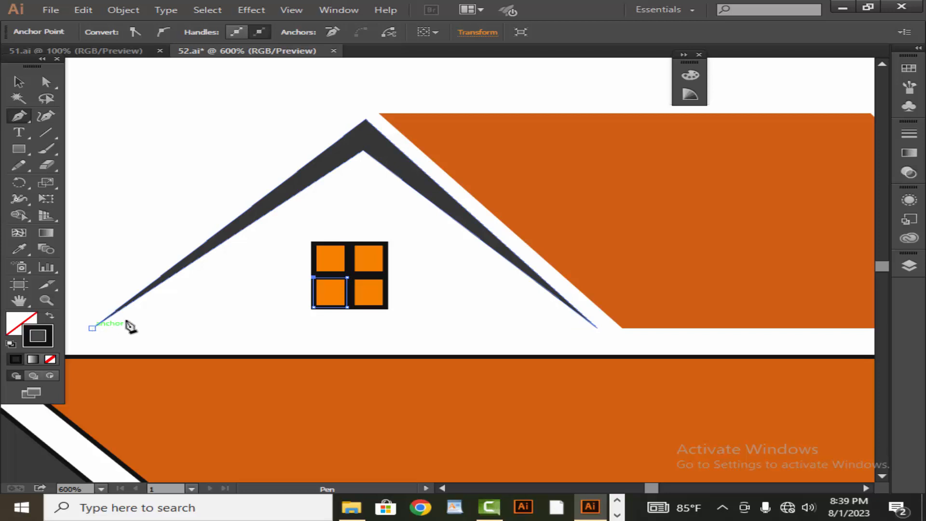
# - Trace the rear house's dark gable roof edge as a closed path through both tips, the outer peak and the inner peak
pyautogui.click(92, 328)
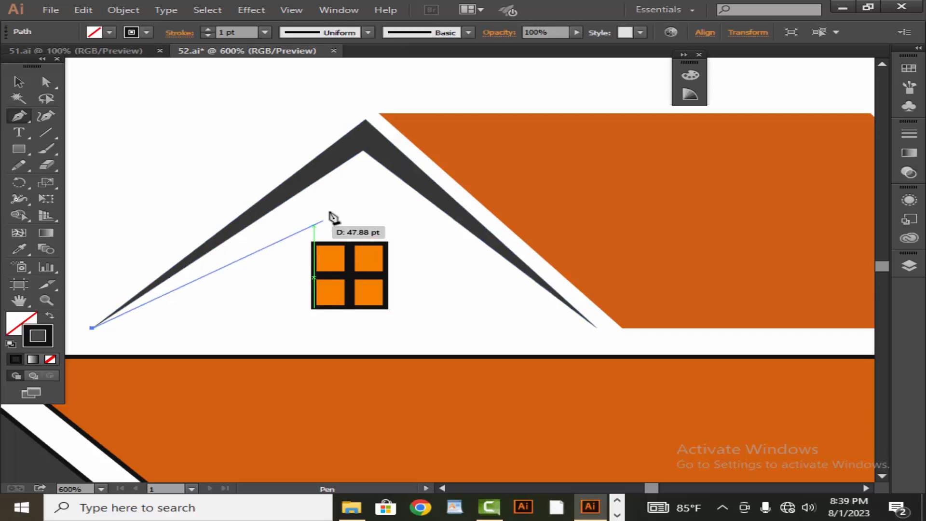
pyautogui.click(365, 119)
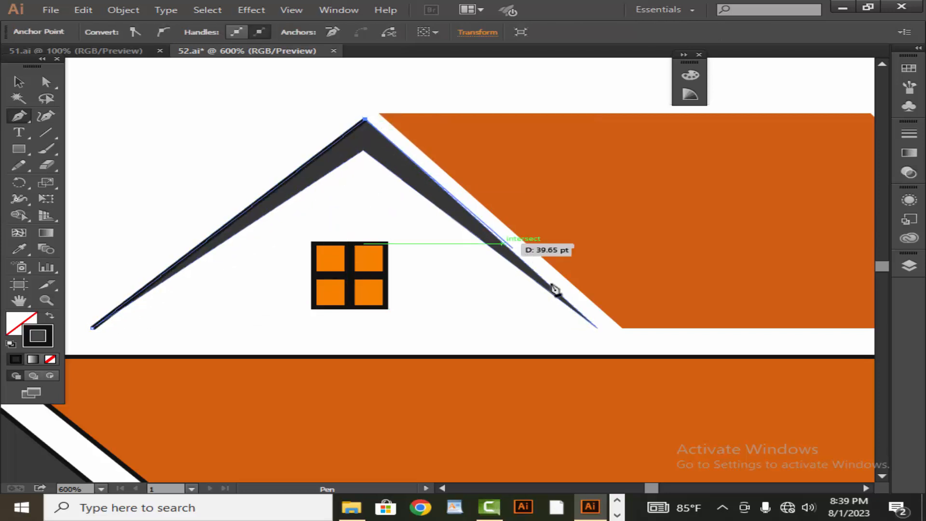
pyautogui.click(597, 328)
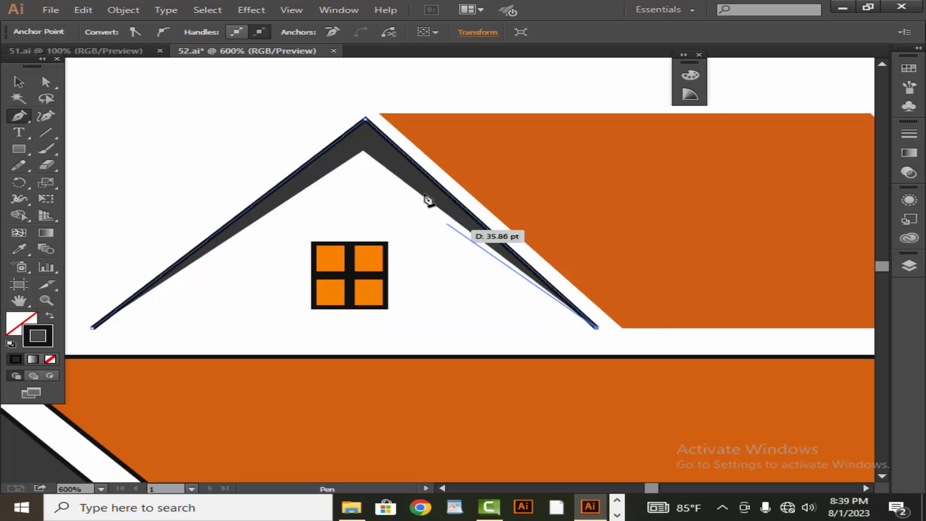
pyautogui.click(363, 152)
pyautogui.click(92, 328)
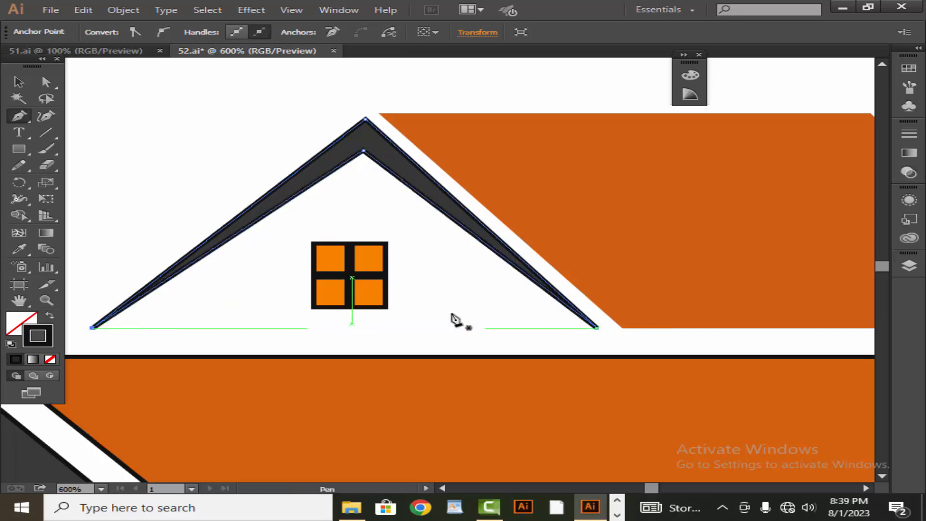
# - Trace the rear house's orange roof as a closed four-corner path with straight segments
pyautogui.moveTo(498, 260); pyautogui.dragTo(285, 300)
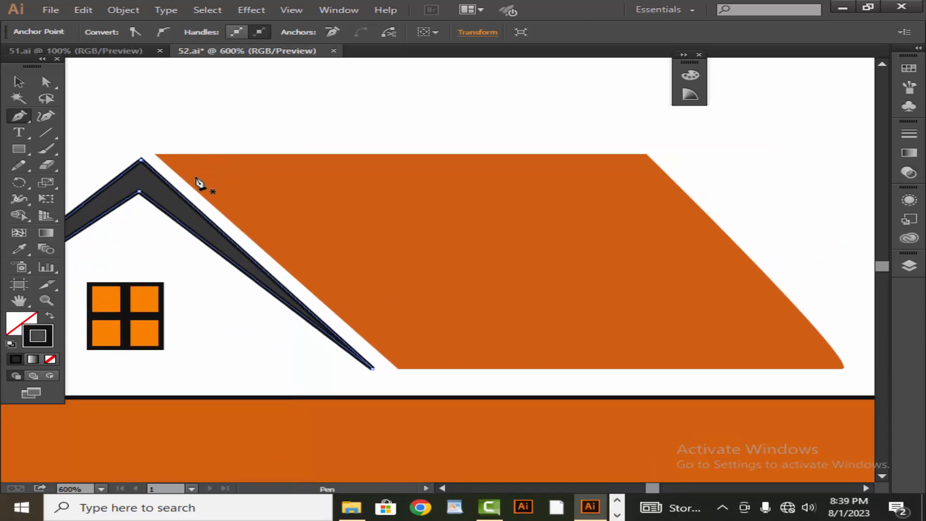
pyautogui.click(155, 155)
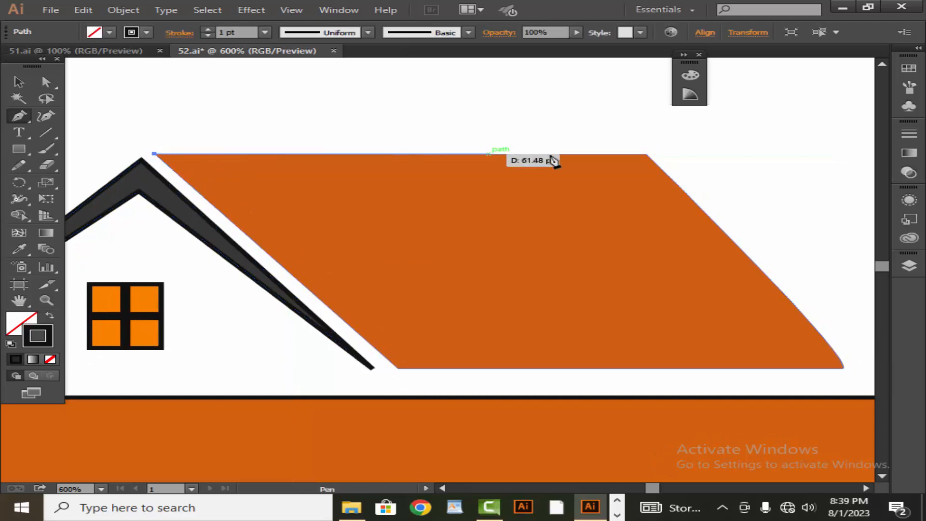
pyautogui.click(647, 155)
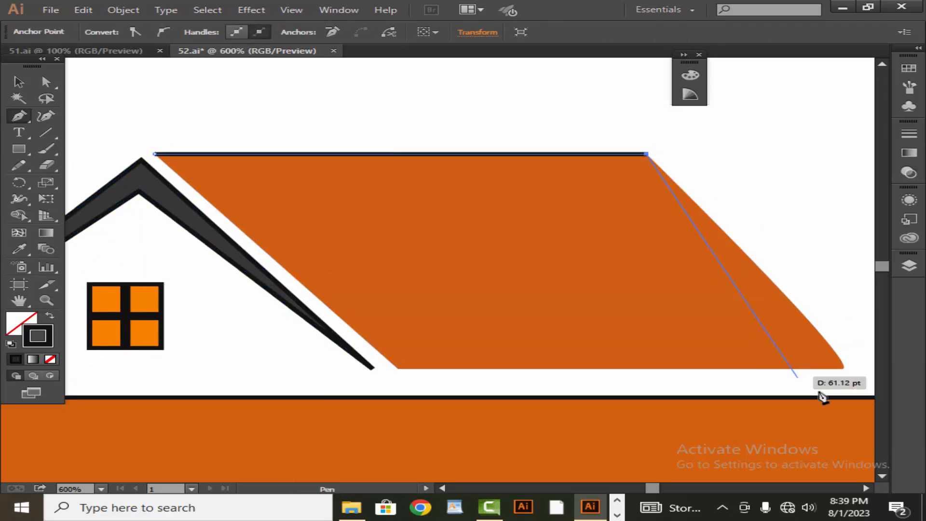
pyautogui.click(842, 369)
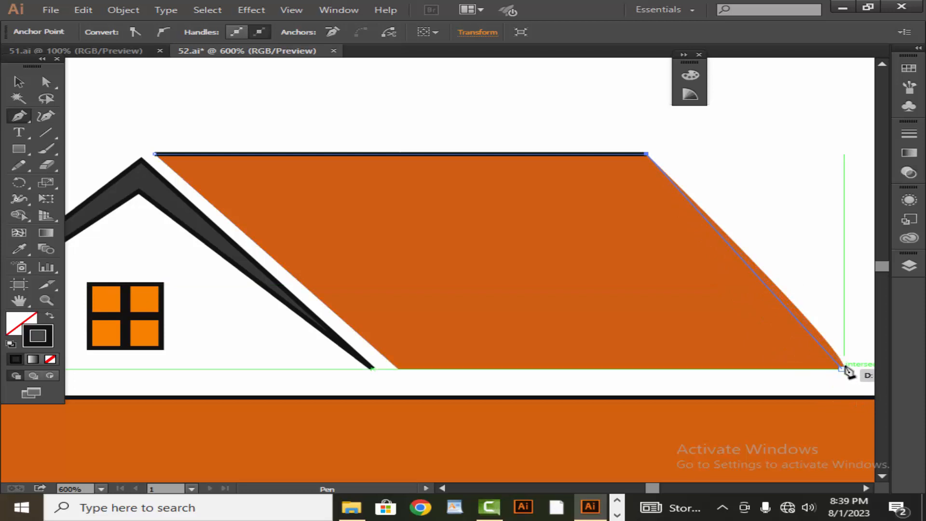
pyautogui.click(844, 365)
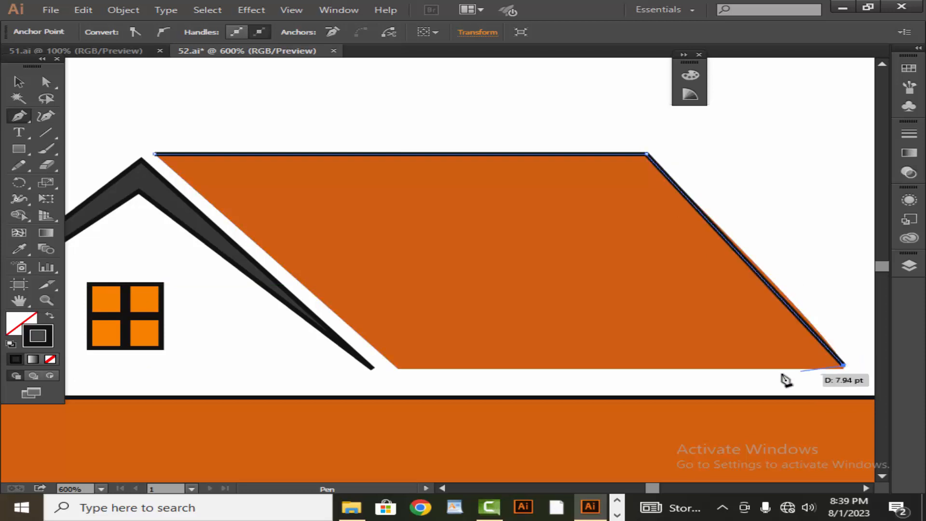
pyautogui.click(396, 368)
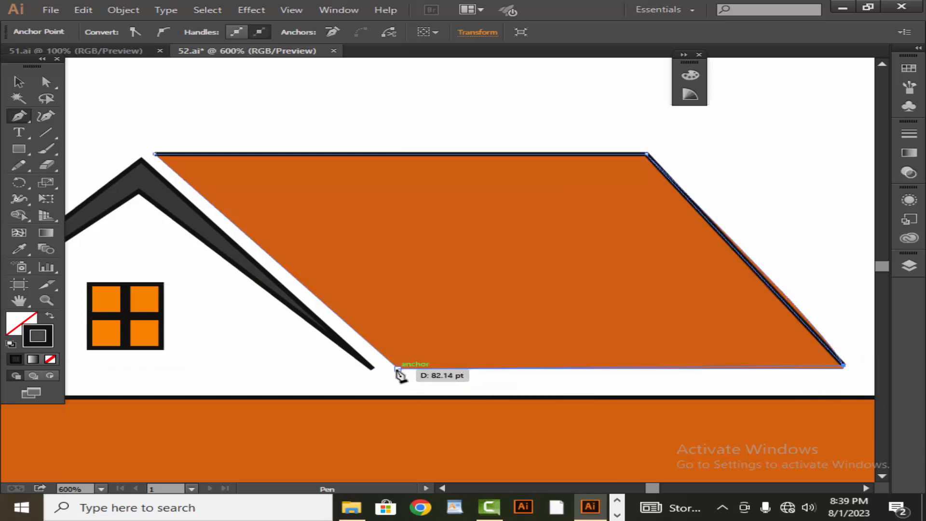
pyautogui.click(155, 156)
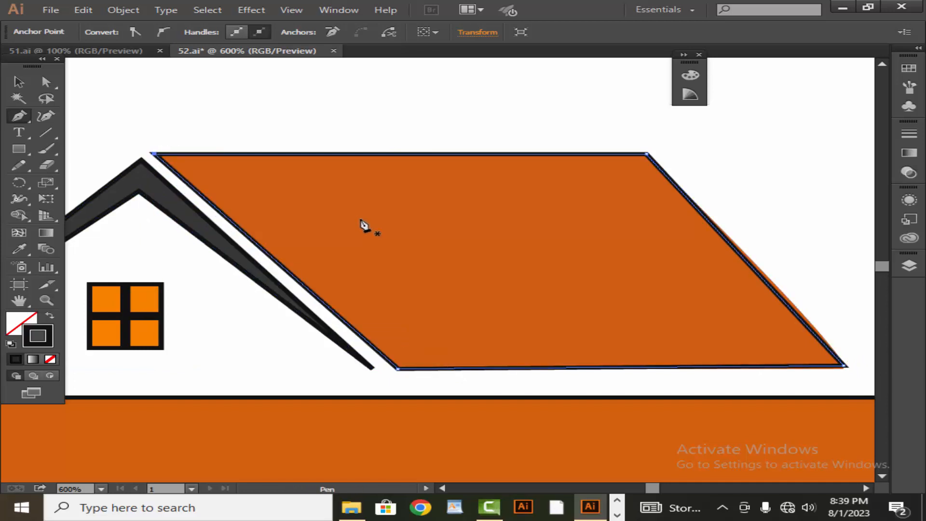
# - Move the coloured reference artwork off to the left of the traced outlines and scale it down proportionally
pyautogui.scroll(-4, 386, 236)
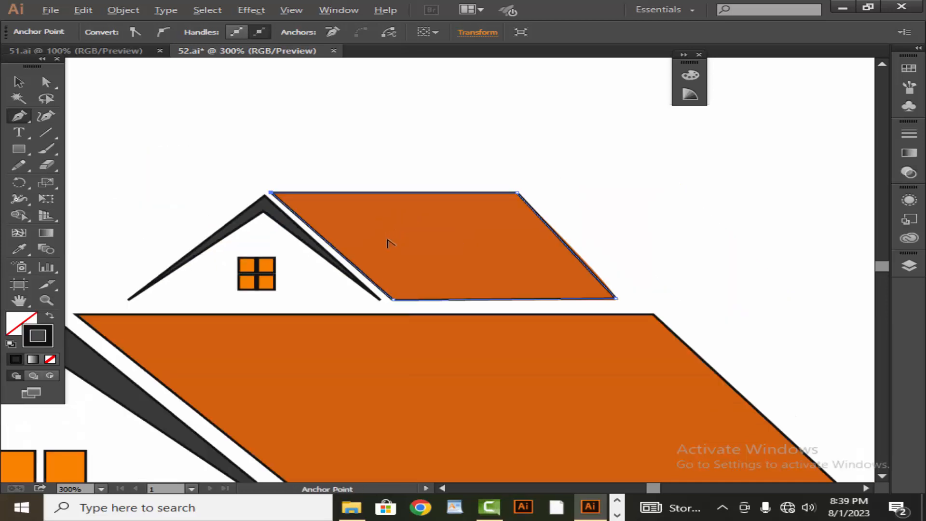
pyautogui.moveTo(399, 327); pyautogui.dragTo(464, 236)
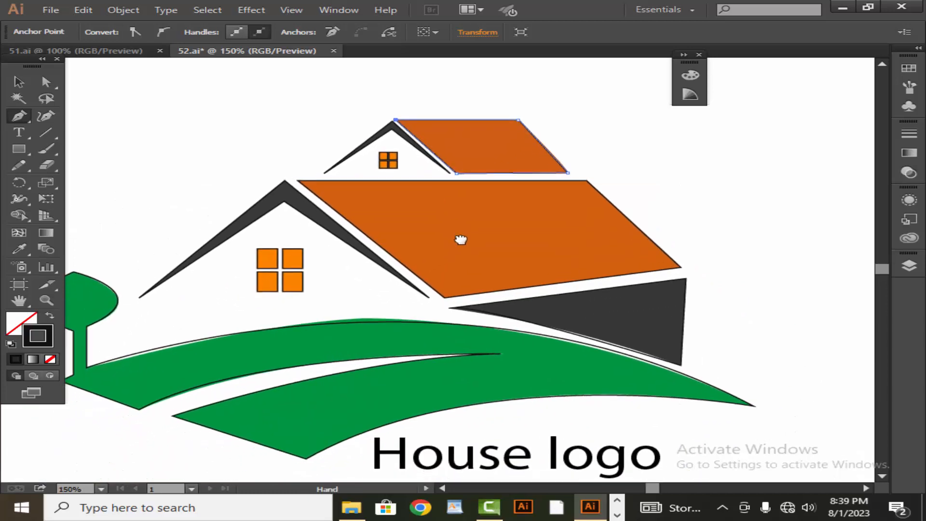
pyautogui.scroll(-1, 467, 241)
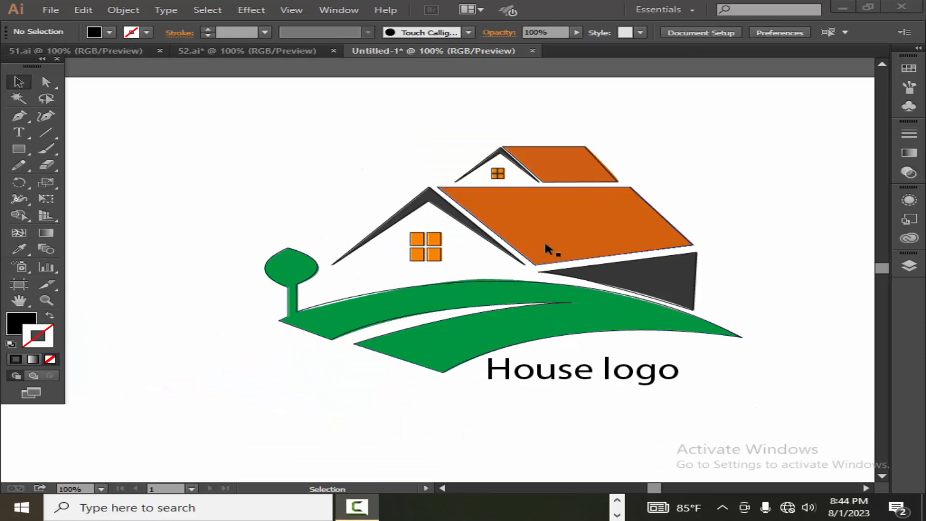
pyautogui.moveTo(495, 267); pyautogui.dragTo(246, 273)
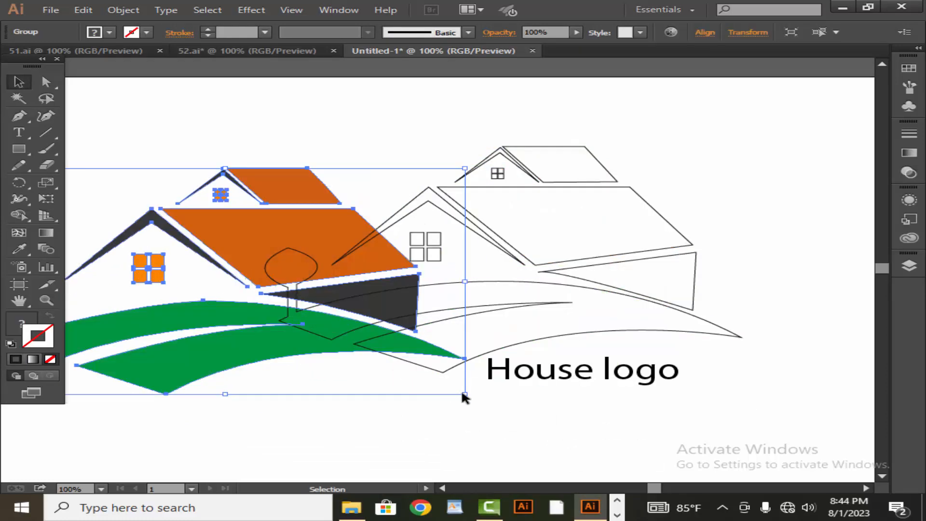
pyautogui.moveTo(464, 393); pyautogui.dragTo(401, 348)
pyautogui.click(390, 381)
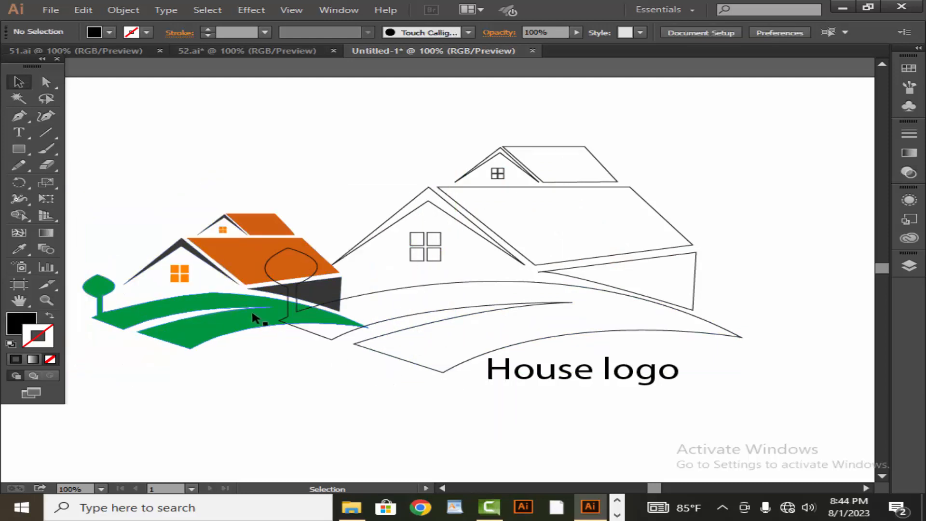
# - Move the reduced reference artwork up and left until it is clear of the outline drawing, and deselect it
pyautogui.click(239, 302)
pyautogui.moveTo(229, 249); pyautogui.dragTo(207, 141)
pyautogui.click(438, 108)
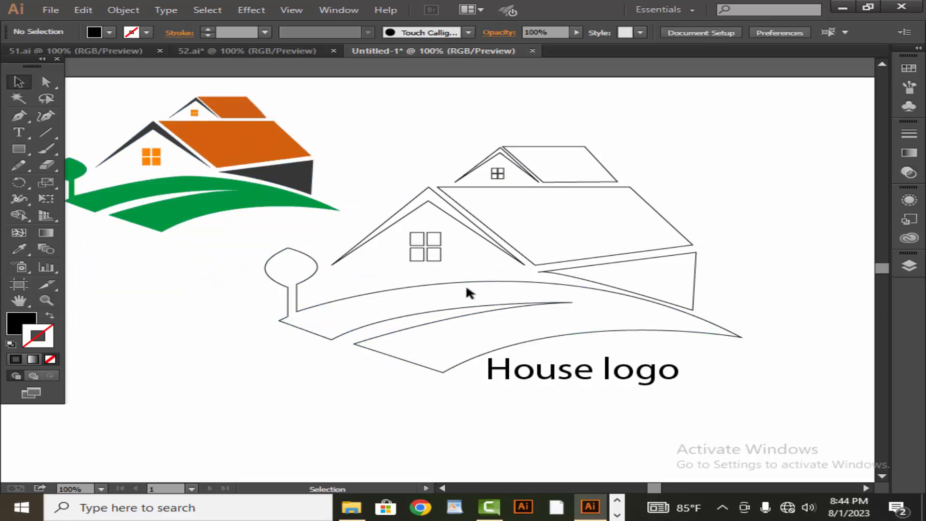
# - Fill the traced tree and hills outline with the reference artwork's green using the Eyedropper, and deselect it
pyautogui.click(468, 283)
pyautogui.click(19, 249)
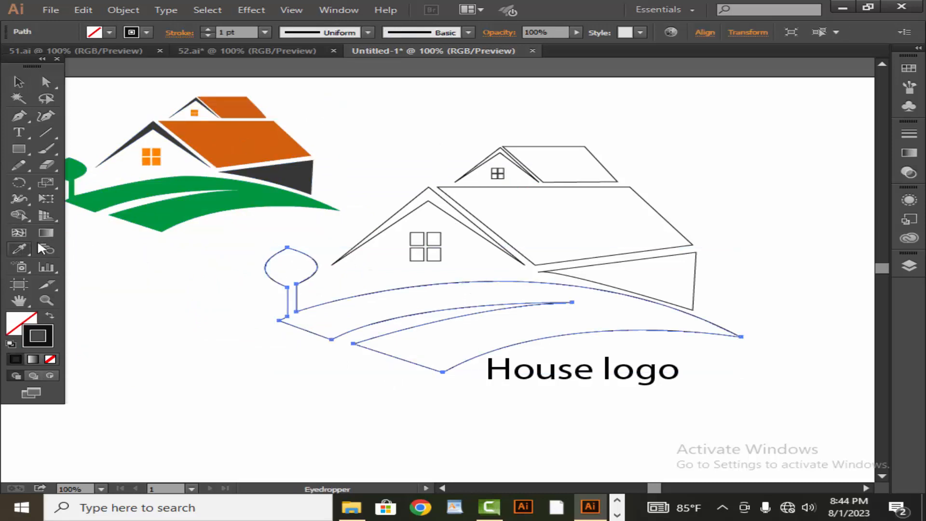
pyautogui.click(82, 168)
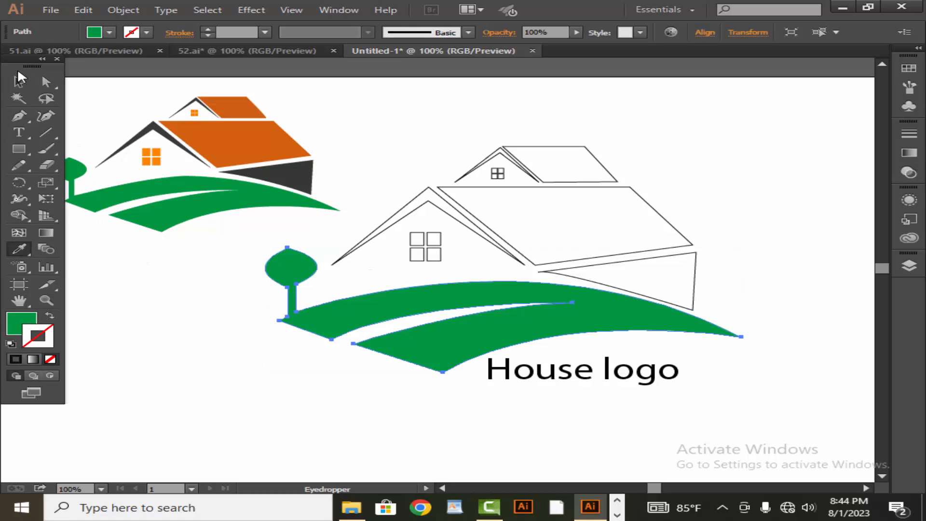
pyautogui.click(18, 82)
pyautogui.click(169, 254)
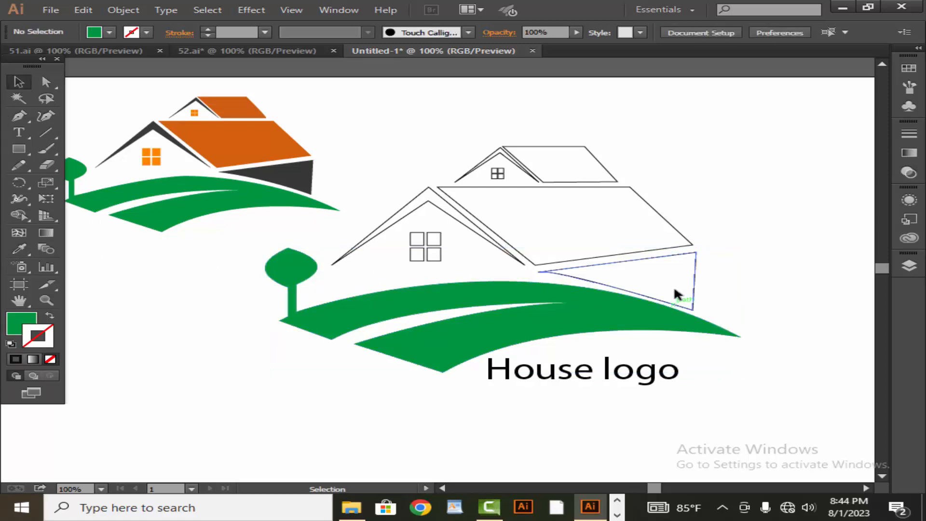
# - Fill the traced side wall below the main roof with the dark grey sampled from the reference's side wall, and deselect it
pyautogui.click(674, 305)
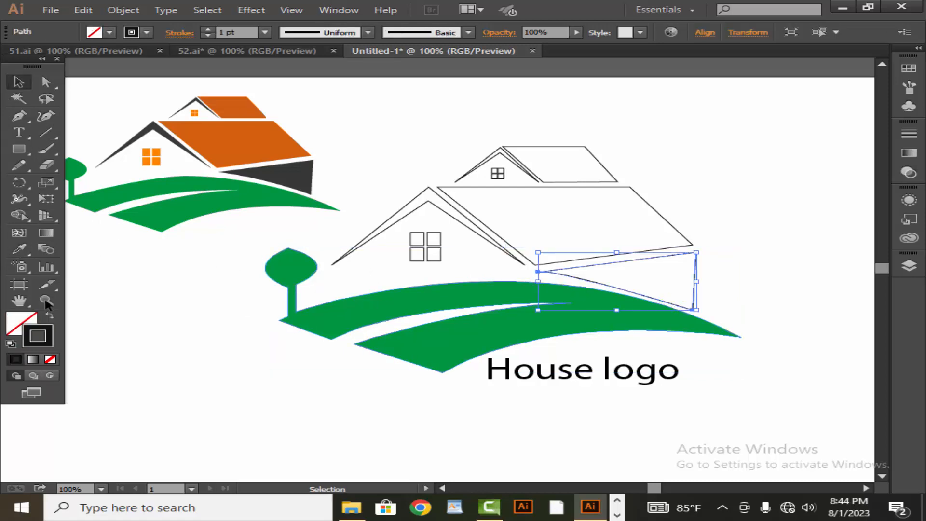
pyautogui.click(19, 249)
pyautogui.click(275, 178)
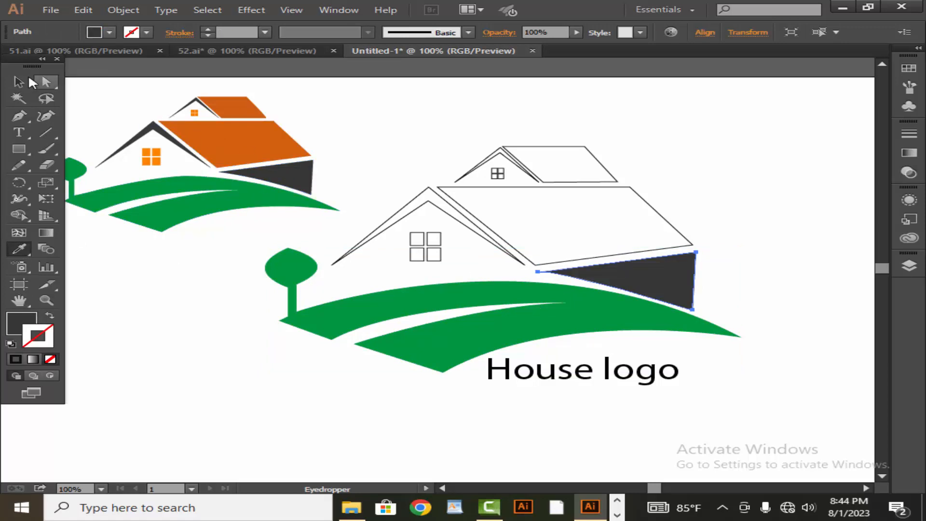
pyautogui.click(29, 81)
pyautogui.click(340, 132)
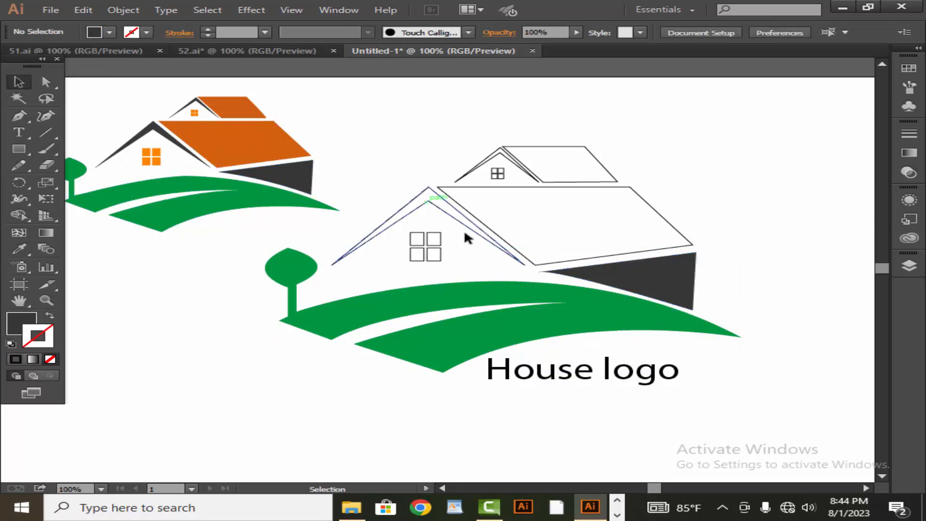
# - Fill the lower-right pane of the front house's window with the bright orange sampled from the reference window, and deselect it
pyautogui.click(432, 258)
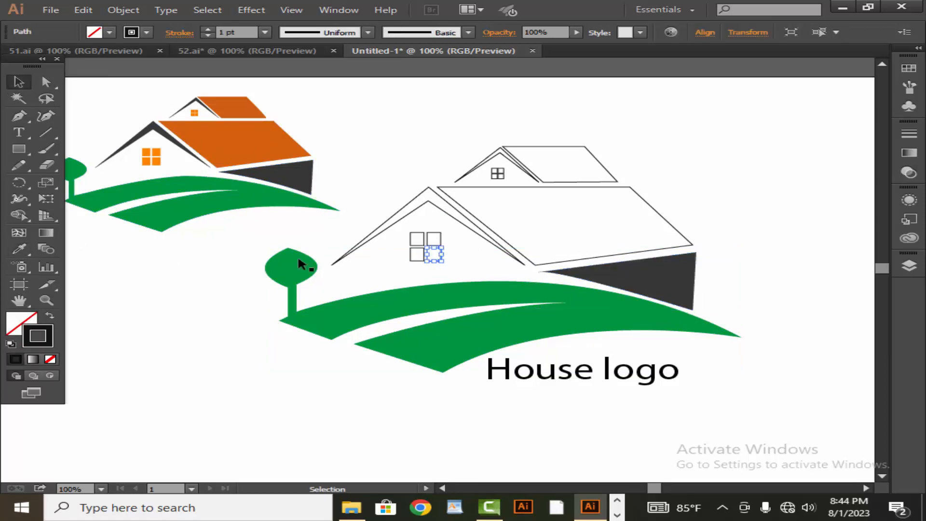
pyautogui.click(18, 250)
pyautogui.click(151, 156)
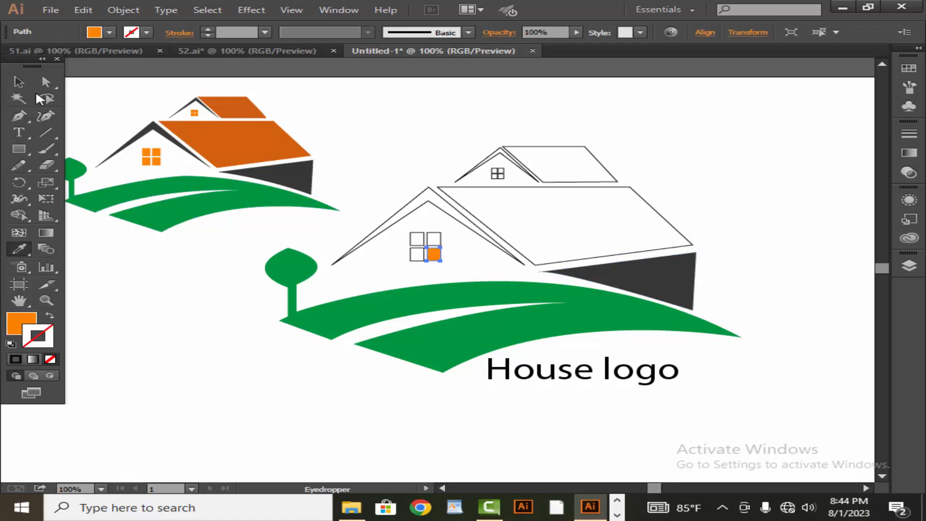
pyautogui.click(13, 78)
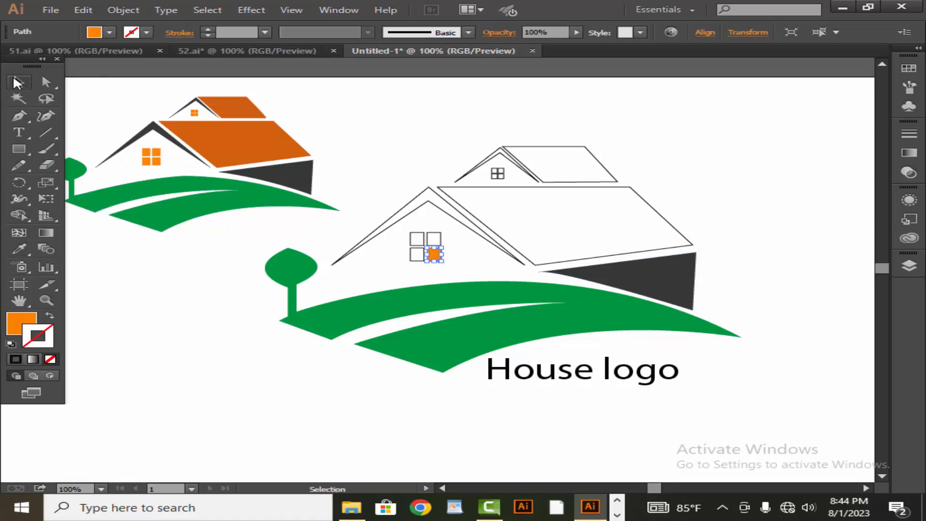
pyautogui.click(376, 148)
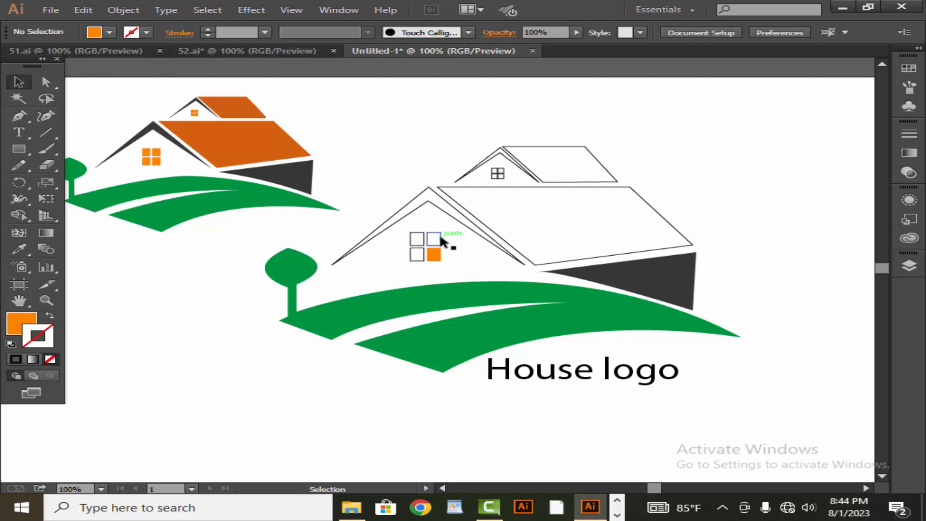
# - Fill the upper-right pane of the front house's window with the reference window's bright orange, and deselect it
pyautogui.click(435, 242)
pyautogui.click(27, 244)
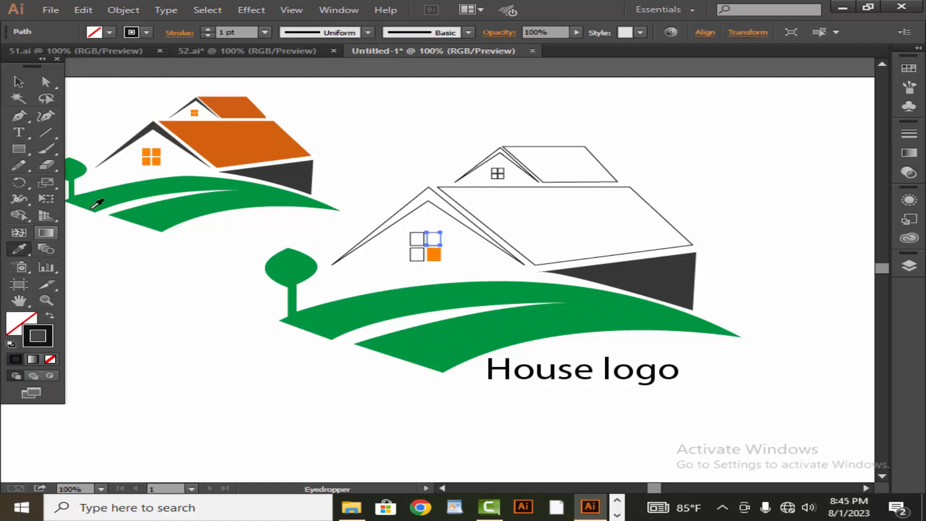
pyautogui.click(152, 155)
pyautogui.click(22, 80)
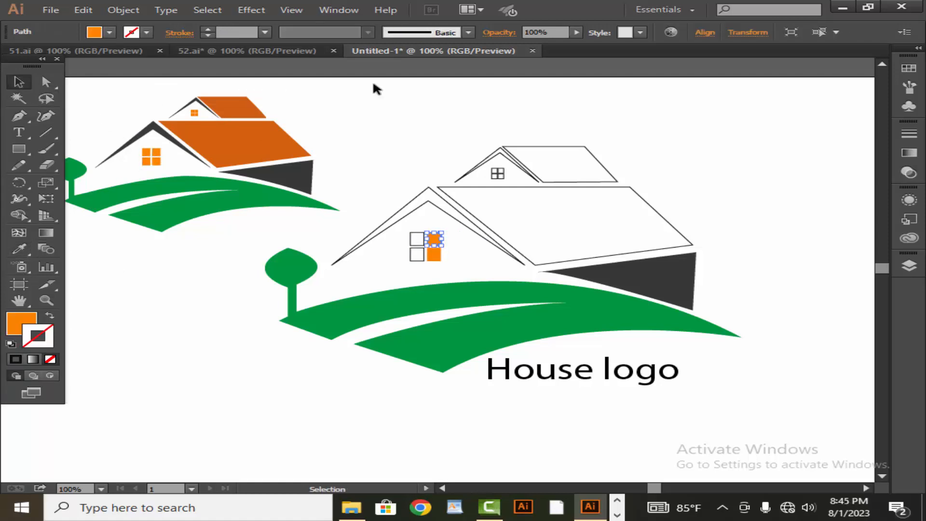
pyautogui.click(384, 86)
# - Fill the upper-left pane of the front house's window with the reference window's bright orange, and deselect it
pyautogui.click(416, 238)
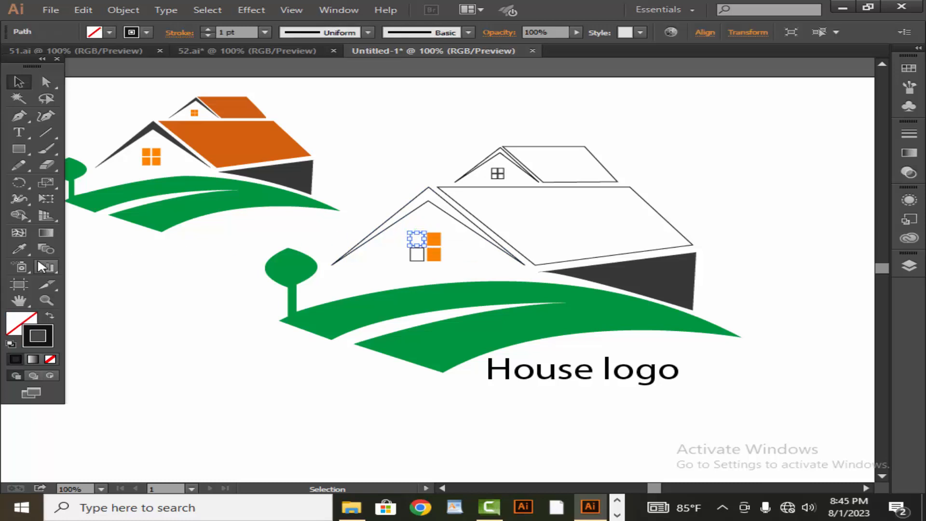
pyautogui.click(20, 249)
pyautogui.click(153, 155)
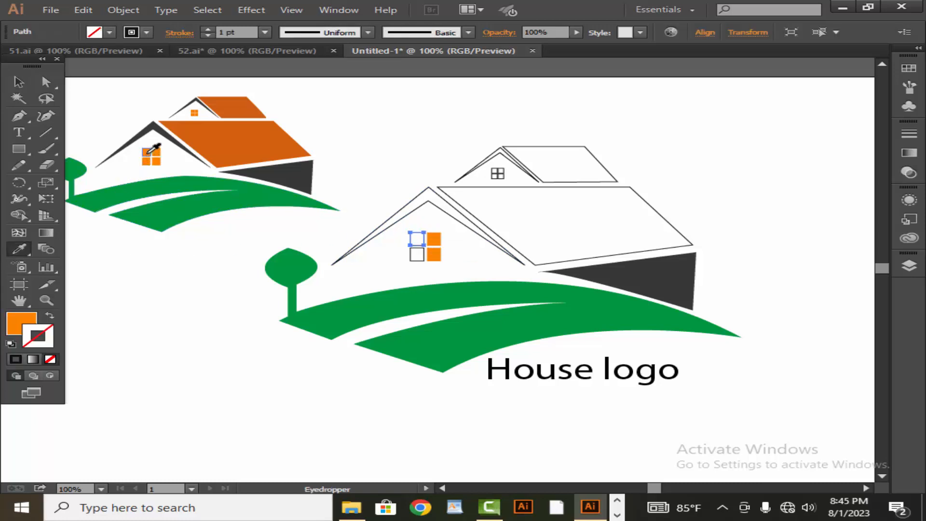
pyautogui.click(20, 81)
pyautogui.click(337, 126)
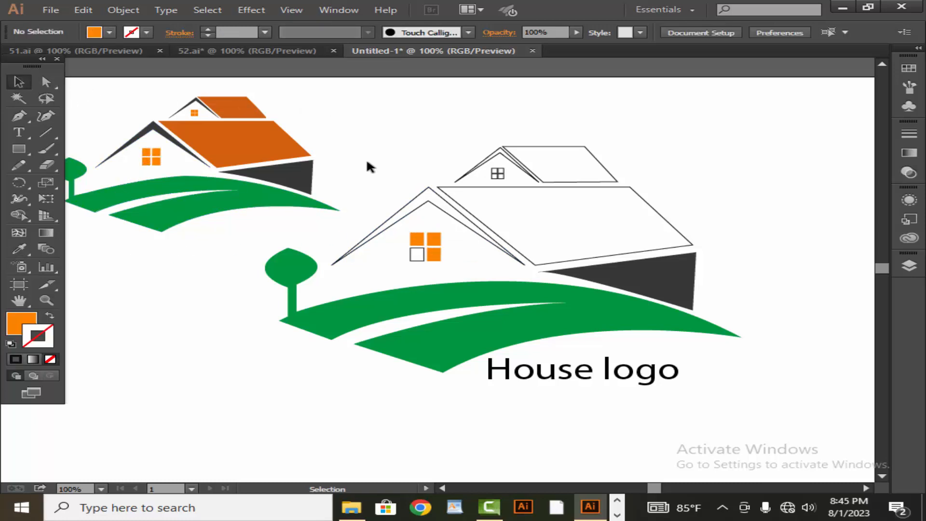
# - Fill the front window's remaining lower-left pane with the orange sampled from its already coloured upper-right pane, and deselect it
pyautogui.click(413, 257)
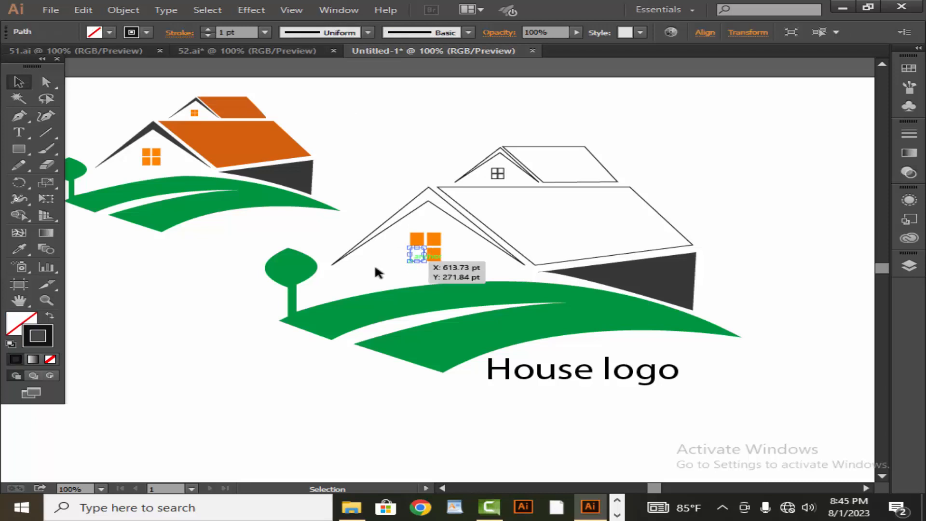
pyautogui.click(19, 249)
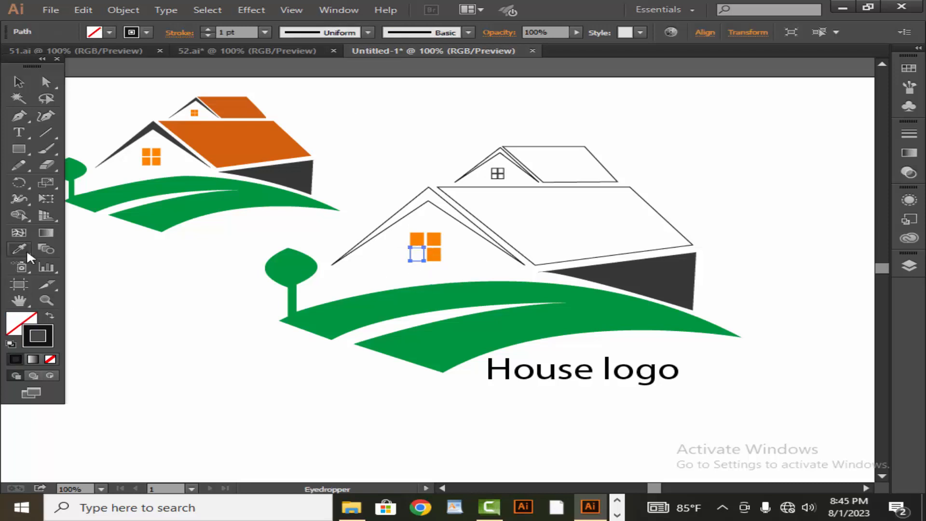
pyautogui.click(431, 238)
pyautogui.click(19, 82)
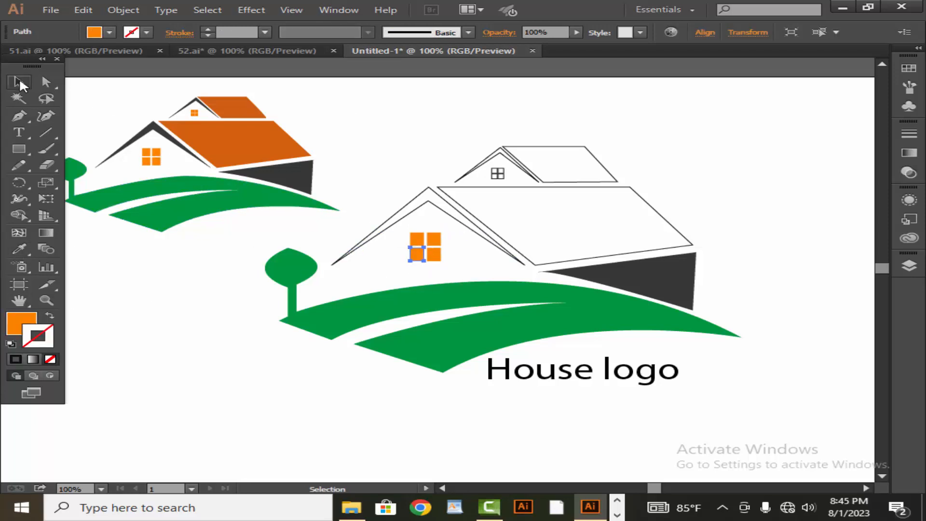
pyautogui.click(333, 117)
# - Fill the front house's gable roof edge with the dark grey sampled from the reference's front gable, and deselect it
pyautogui.click(420, 198)
pyautogui.click(19, 248)
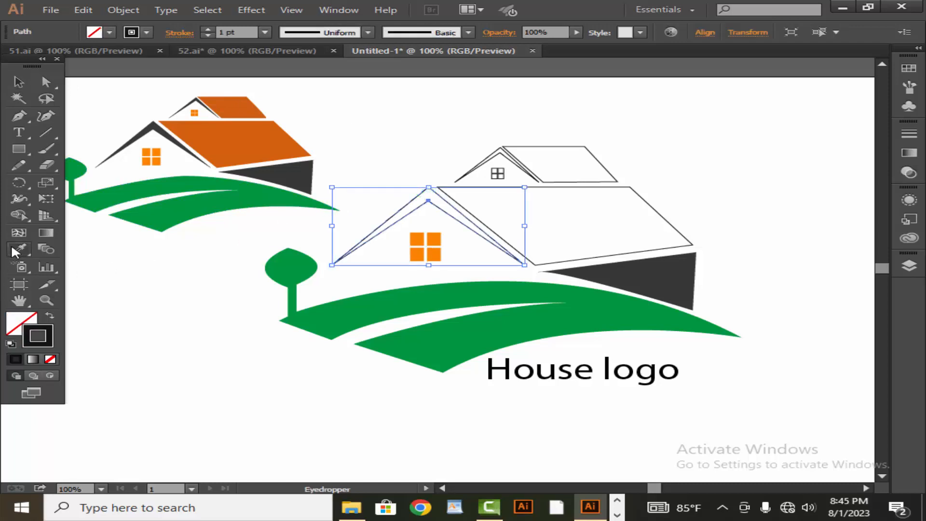
pyautogui.click(175, 139)
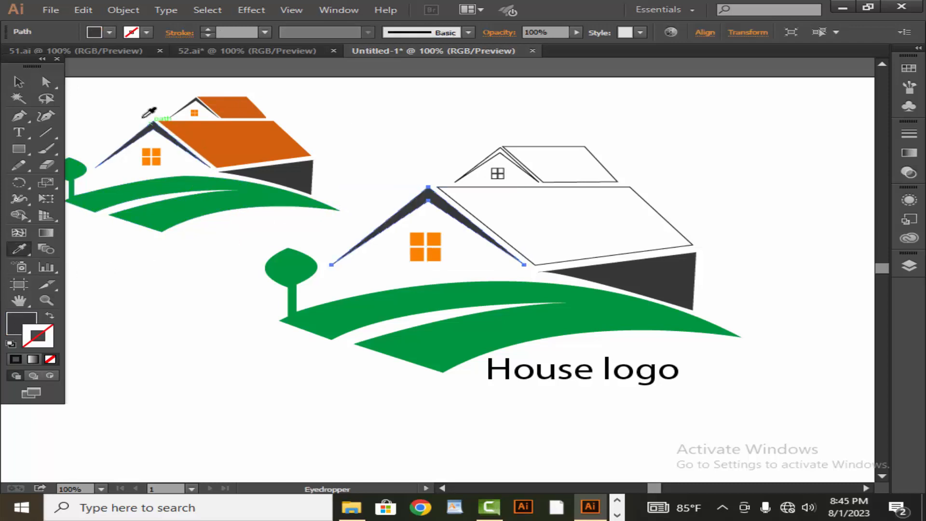
pyautogui.click(19, 82)
pyautogui.click(377, 103)
# - Fill the front house's large four-corner roof with the dark orange sampled from the reference's main roof, and deselect it
pyautogui.click(473, 189)
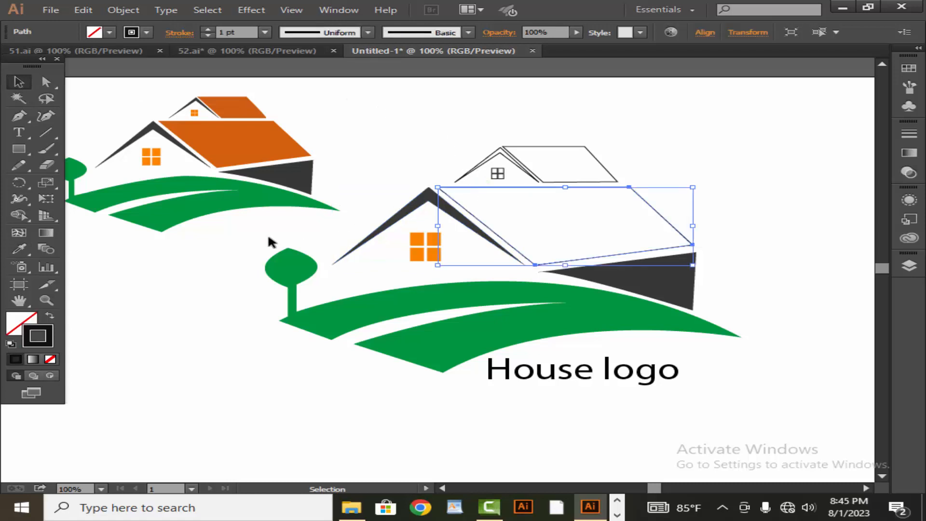
pyautogui.click(19, 249)
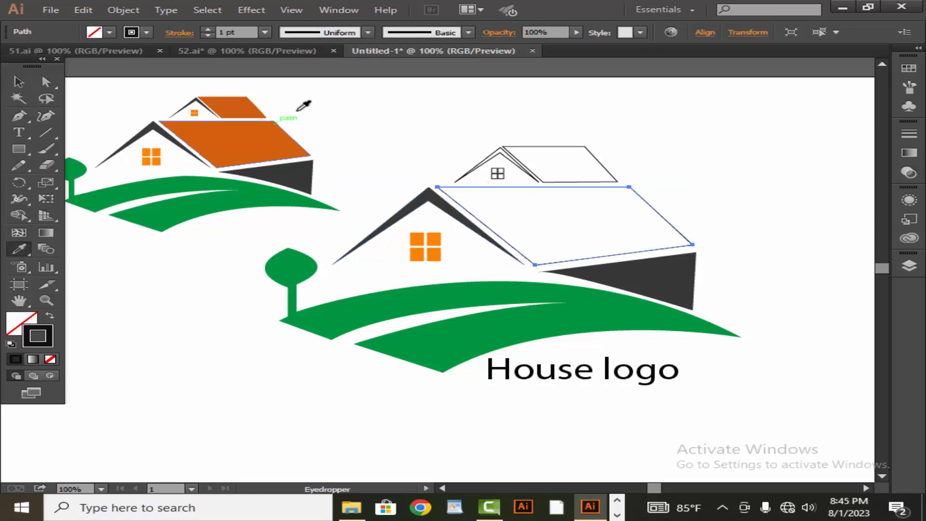
pyautogui.click(263, 143)
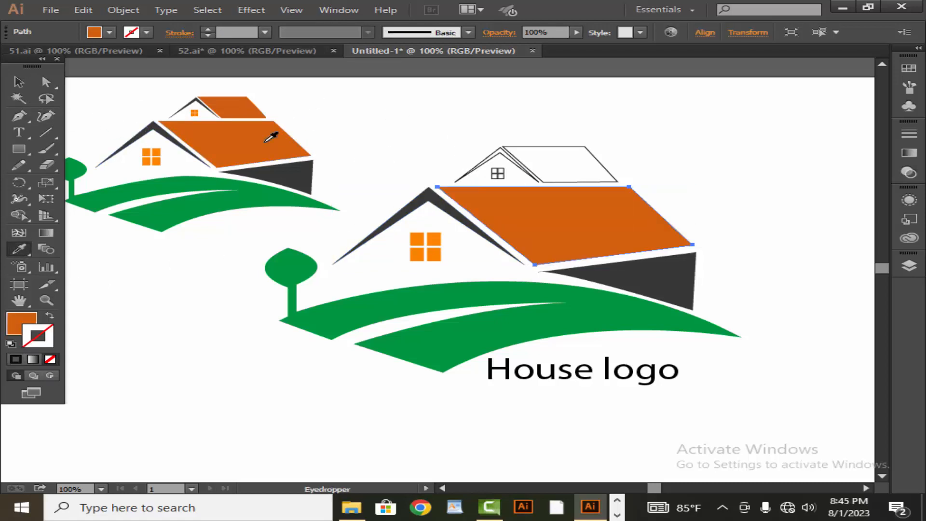
pyautogui.click(19, 82)
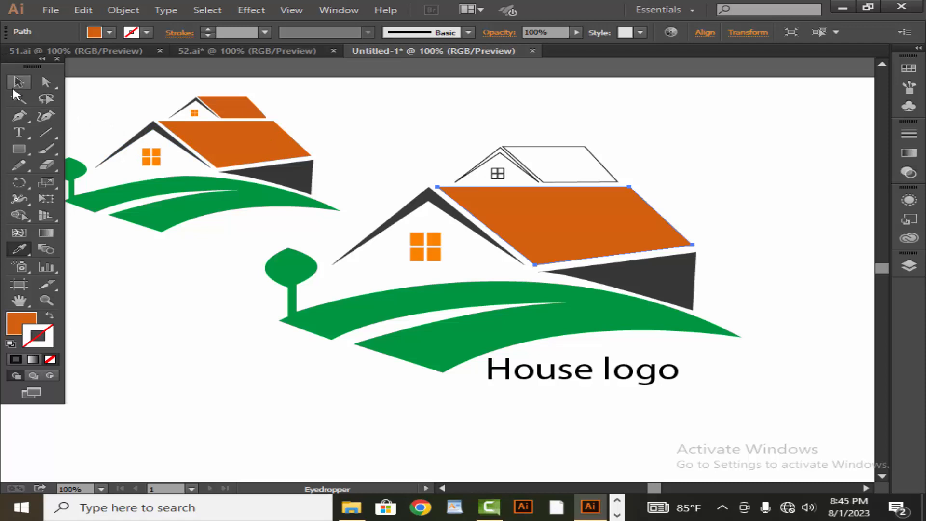
pyautogui.click(341, 138)
# - Fill the rear house's gable roof edge with the dark grey sampled from the coloured front gable, and deselect it
pyautogui.click(534, 180)
pyautogui.click(19, 249)
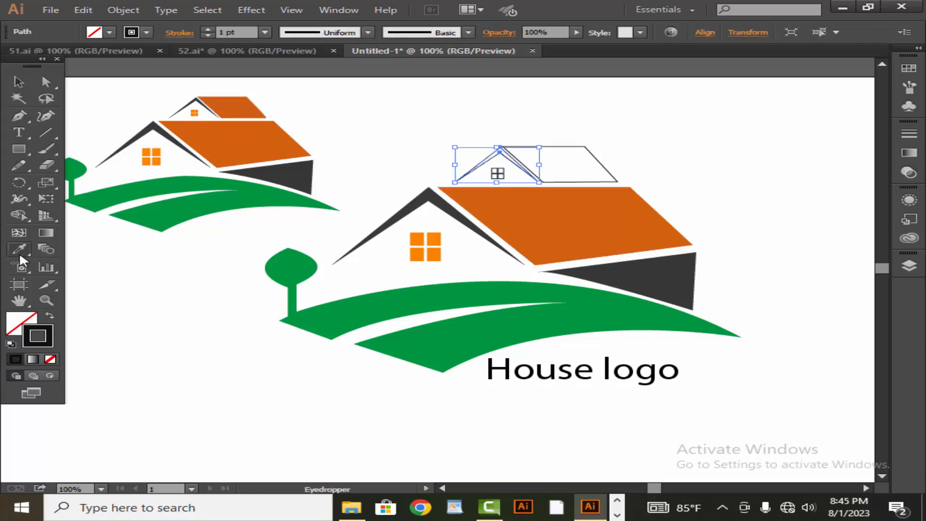
pyautogui.click(384, 223)
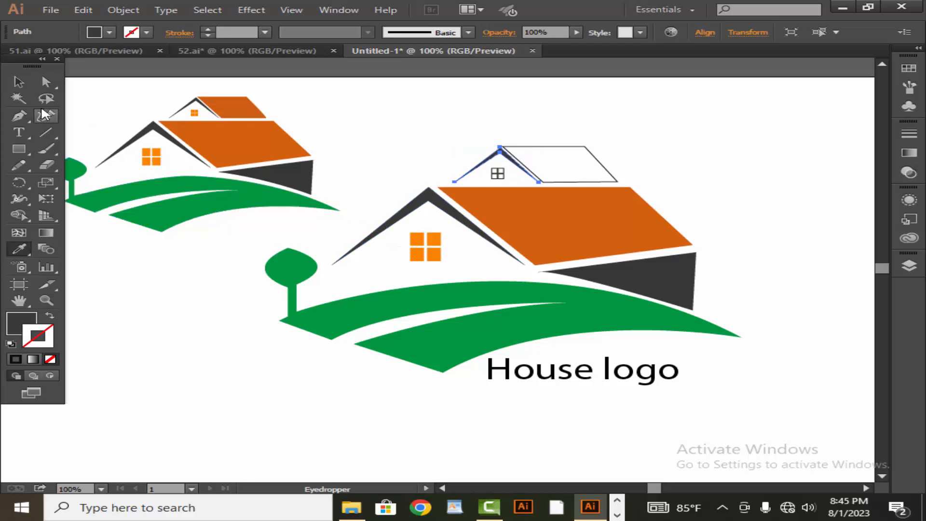
pyautogui.click(19, 82)
pyautogui.click(415, 120)
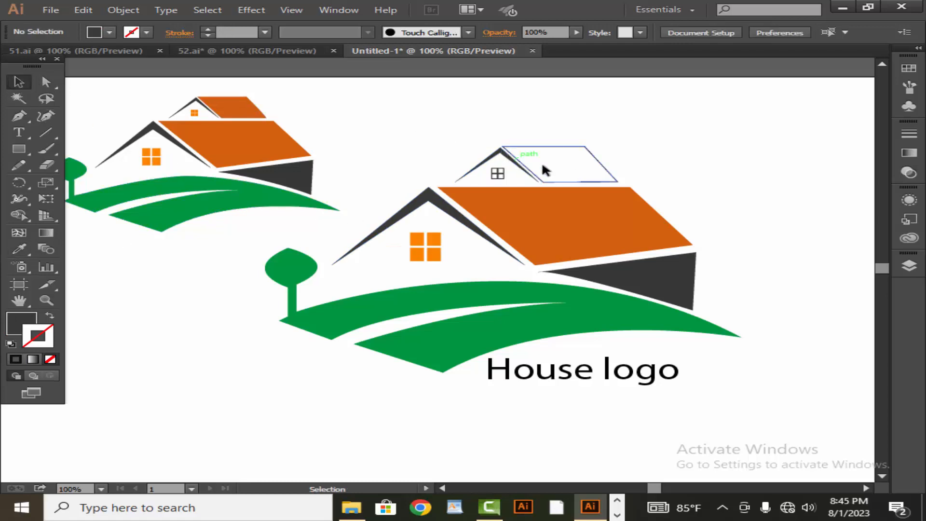
# - Fill the rear house's roof with the dark orange sampled from the coloured front roof, and deselect it
pyautogui.click(547, 146)
pyautogui.click(20, 249)
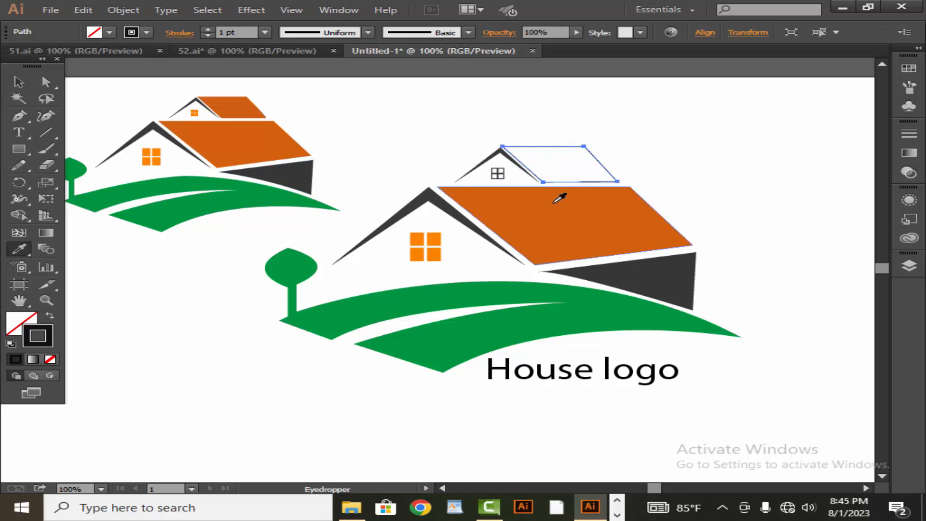
pyautogui.click(558, 220)
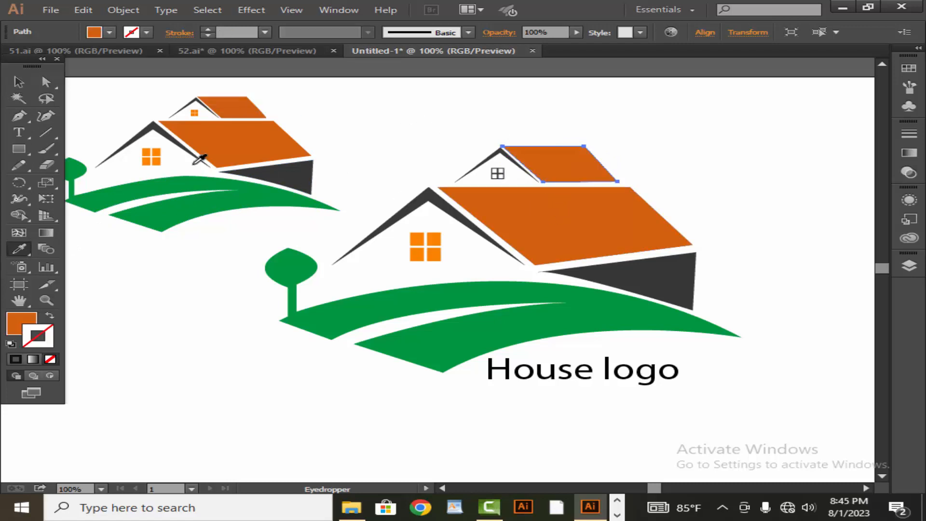
pyautogui.click(13, 77)
pyautogui.click(427, 145)
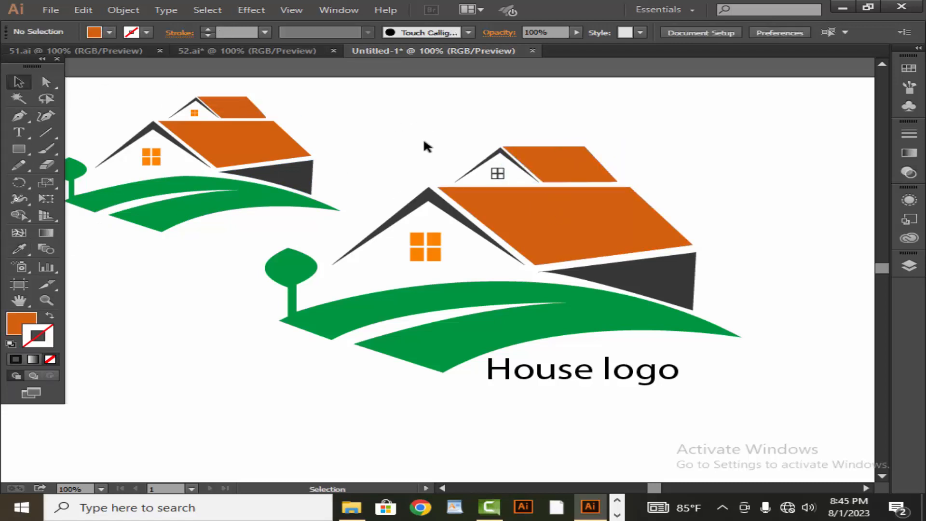
# - Fill the lower-left pane of the rear house's small window with the reference window's bright orange, and deselect it
pyautogui.click(494, 174)
pyautogui.click(20, 249)
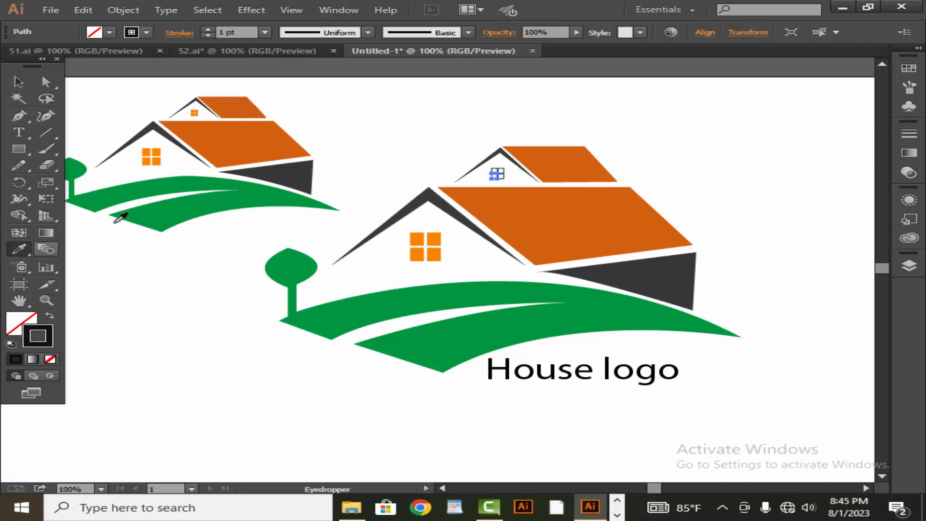
pyautogui.click(157, 151)
pyautogui.click(20, 82)
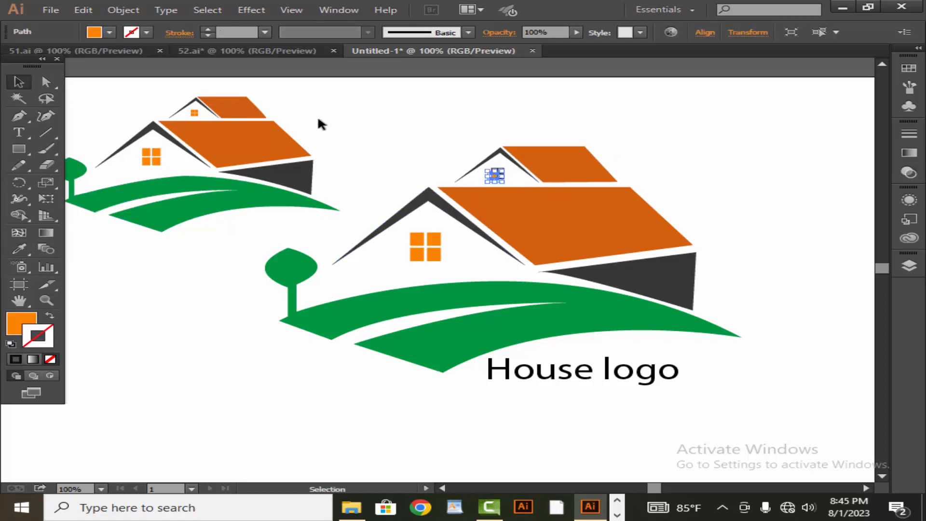
pyautogui.click(428, 147)
# - Fill the lower-right pane of the rear house's small window with the orange sampled from the coloured front window
pyautogui.click(500, 176)
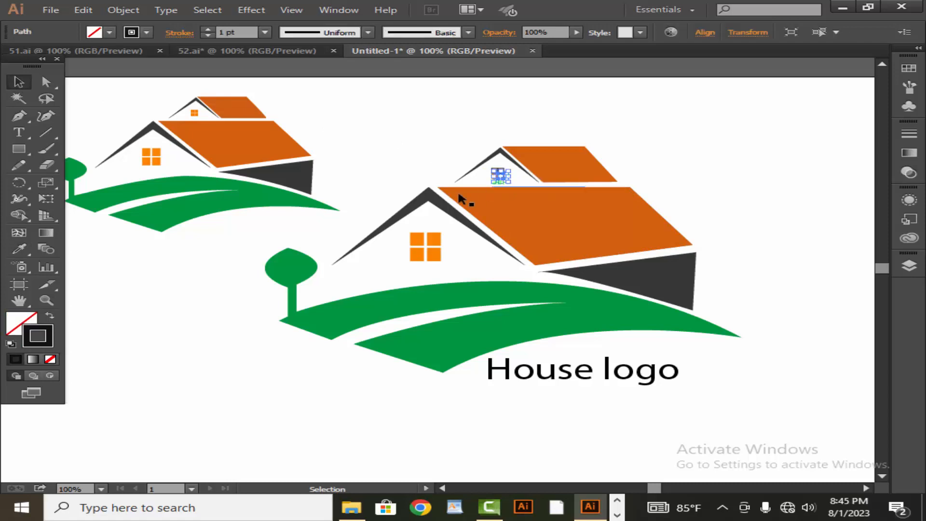
pyautogui.click(27, 250)
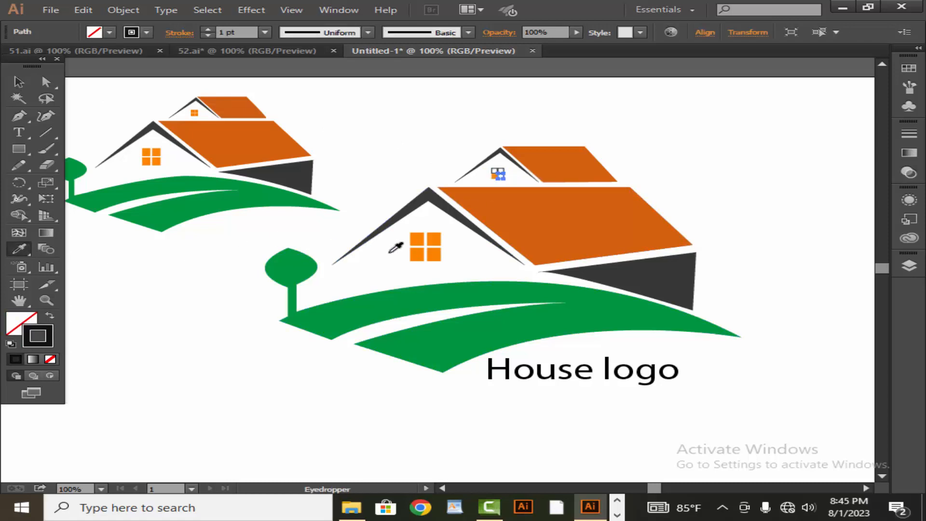
pyautogui.click(417, 241)
pyautogui.click(19, 82)
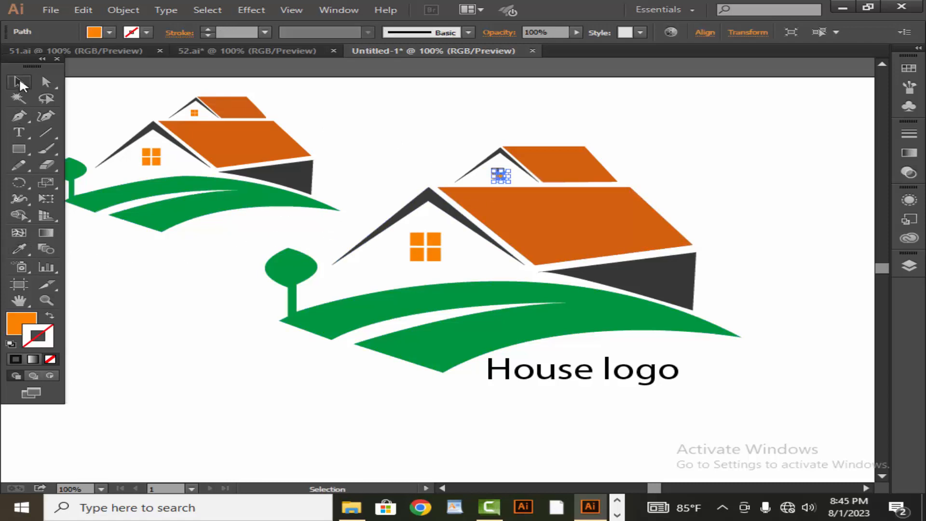
# - Fill the upper-right pane of the rear house's small window with the orange sampled from the reference's front window, and deselect it
pyautogui.click(339, 102)
pyautogui.click(502, 171)
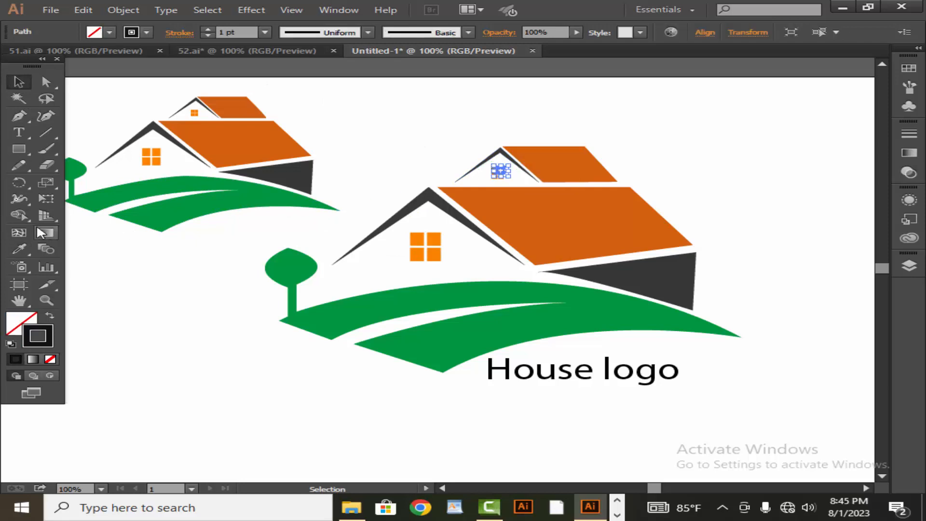
pyautogui.click(22, 248)
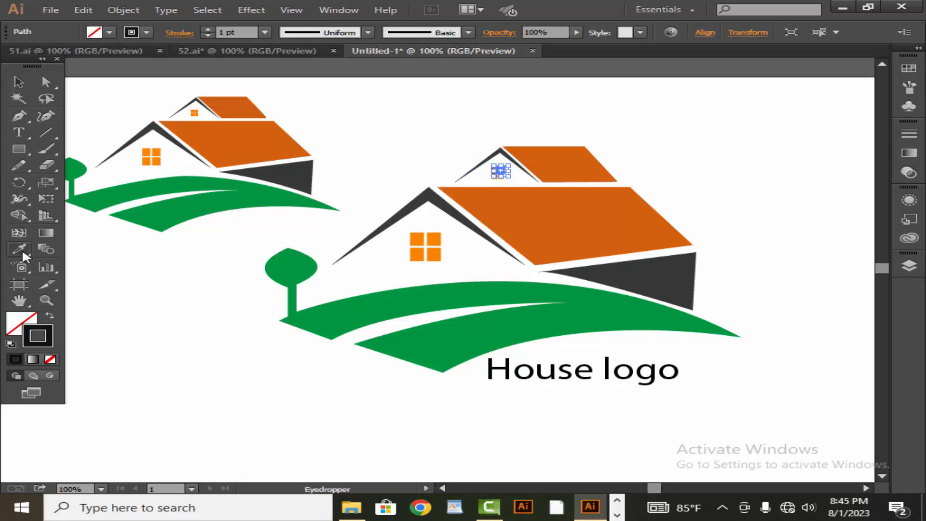
pyautogui.click(153, 159)
pyautogui.click(18, 82)
pyautogui.click(451, 153)
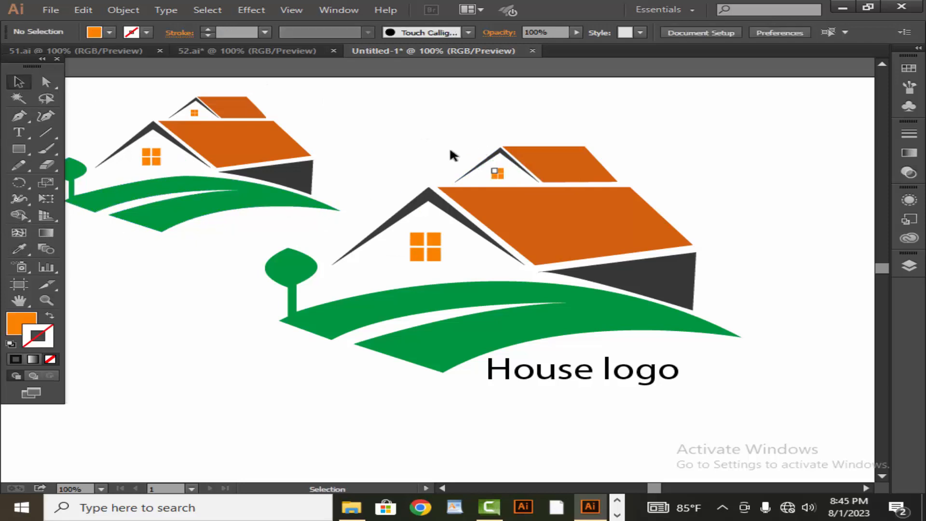
# - Fill the upper-left pane of the rear house's small window with the orange sampled from the reference's front window, and deselect it
pyautogui.click(497, 172)
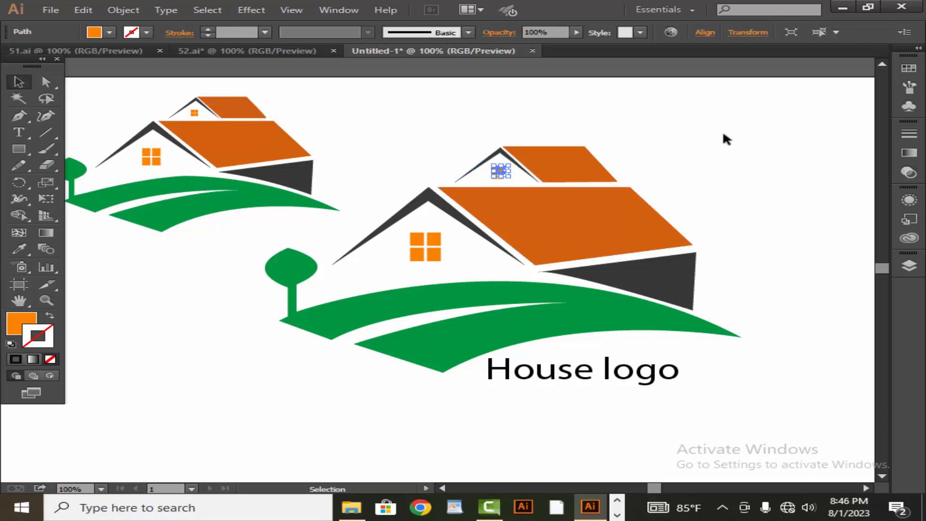
pyautogui.click(724, 138)
pyautogui.click(492, 173)
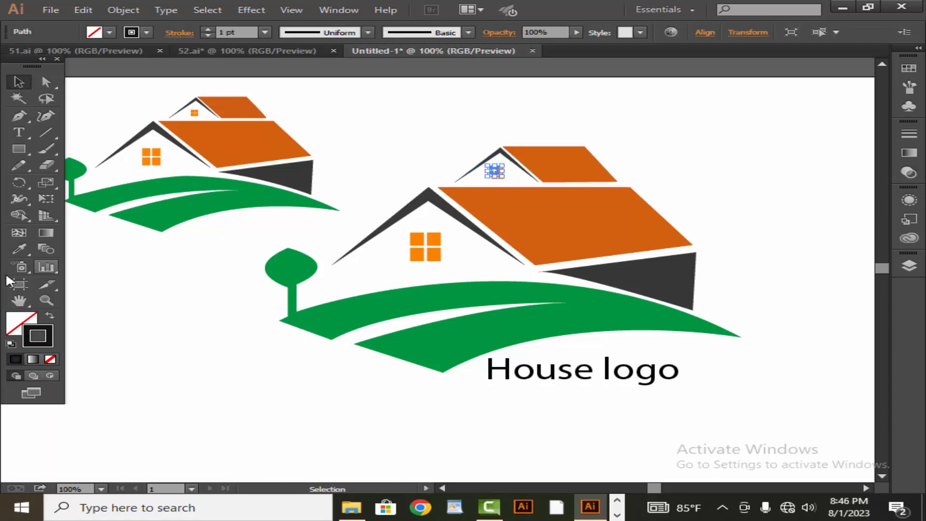
pyautogui.click(19, 248)
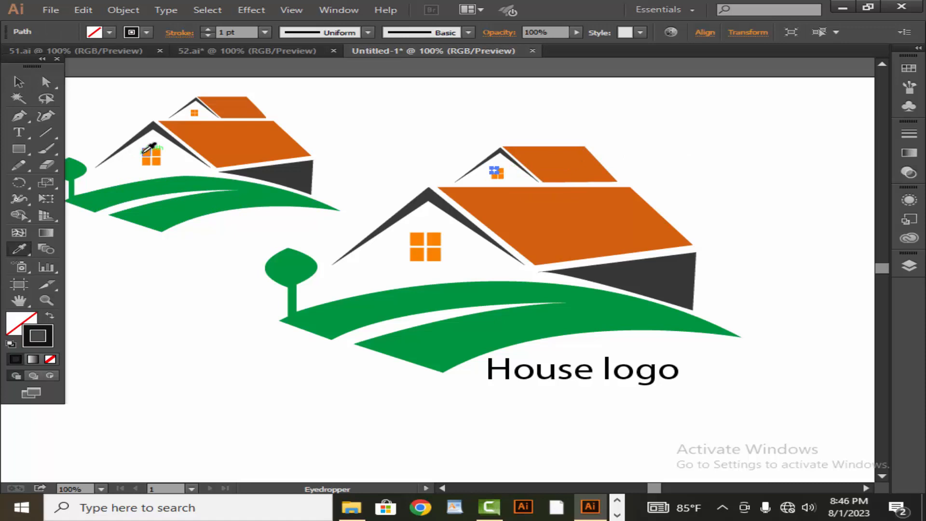
pyautogui.click(143, 152)
pyautogui.click(29, 84)
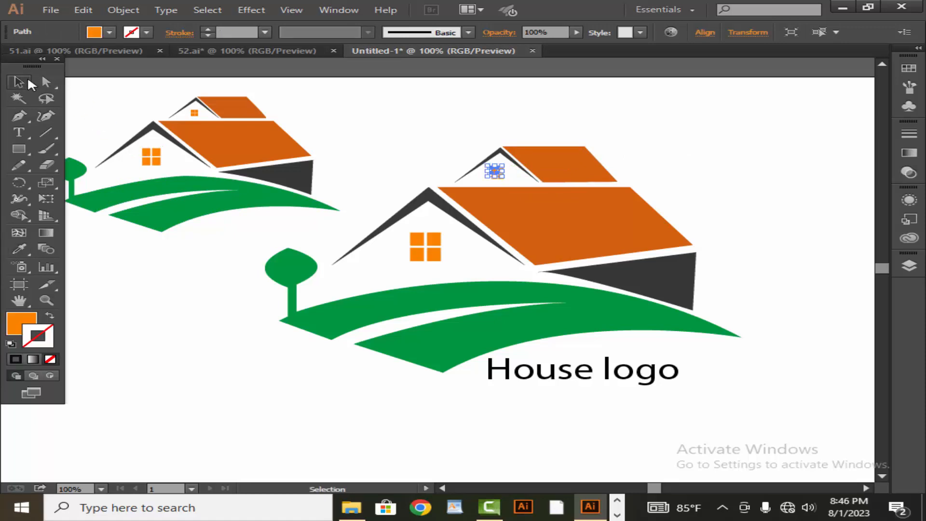
pyautogui.click(369, 116)
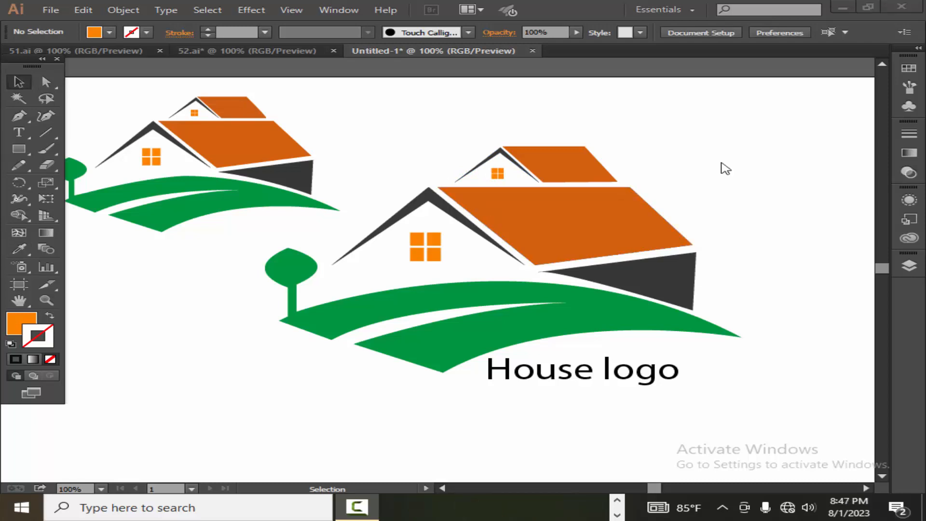
# - Delete the original reference house artwork beside the redrawn logo
pyautogui.click(294, 142)
pyautogui.click(294, 141)
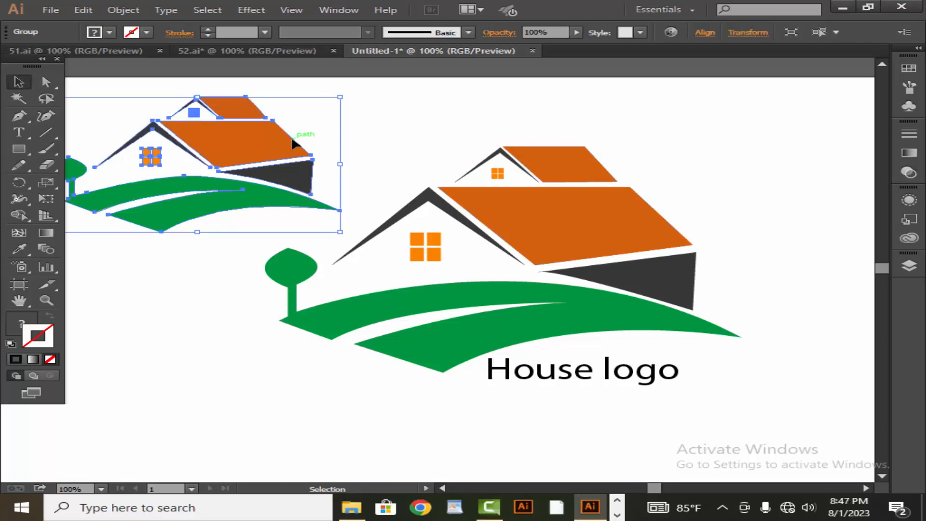
pyautogui.press('Delete')
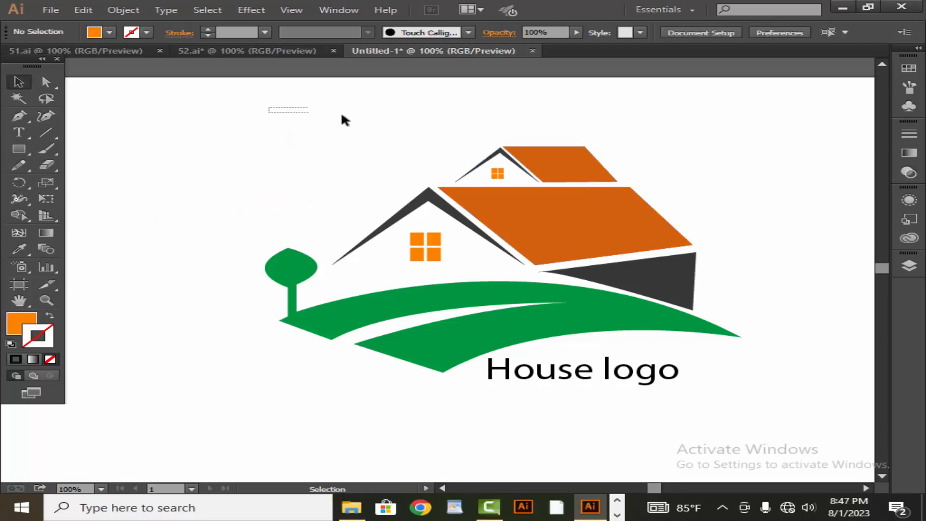
# - Group all shapes of the redrawn logo with the "House logo" text, move the group leftward on the artboard, and deselect it
pyautogui.moveTo(340, 121); pyautogui.dragTo(725, 391)
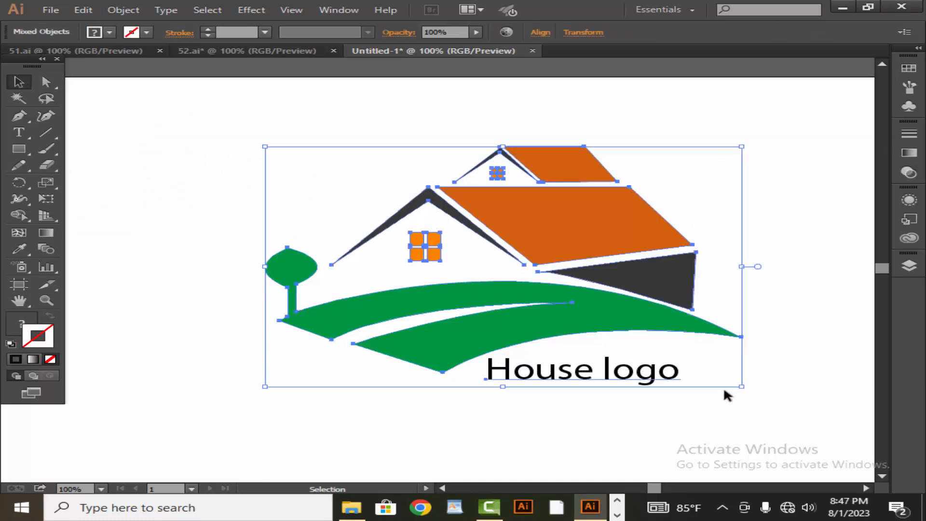
pyautogui.rightClick(724, 391)
pyautogui.click(796, 299)
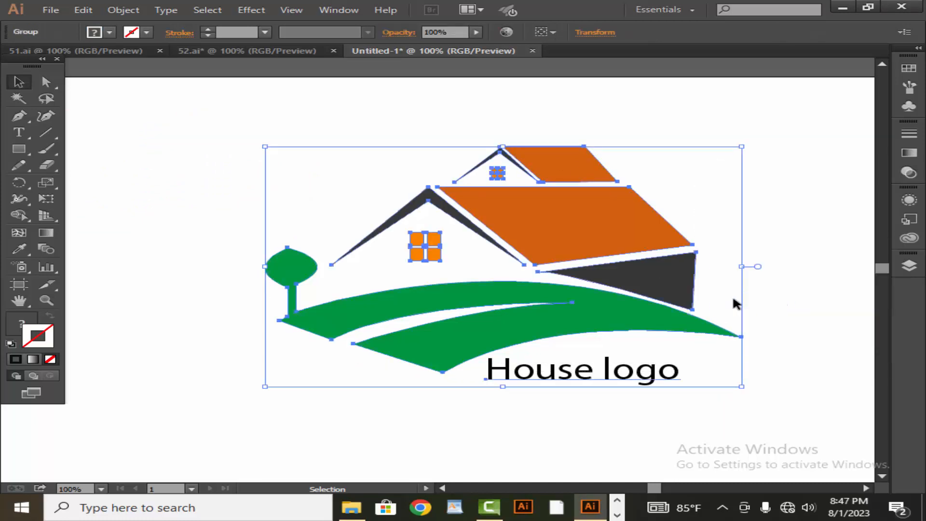
pyautogui.click(761, 302)
pyautogui.moveTo(606, 224); pyautogui.dragTo(535, 219)
pyautogui.click(748, 227)
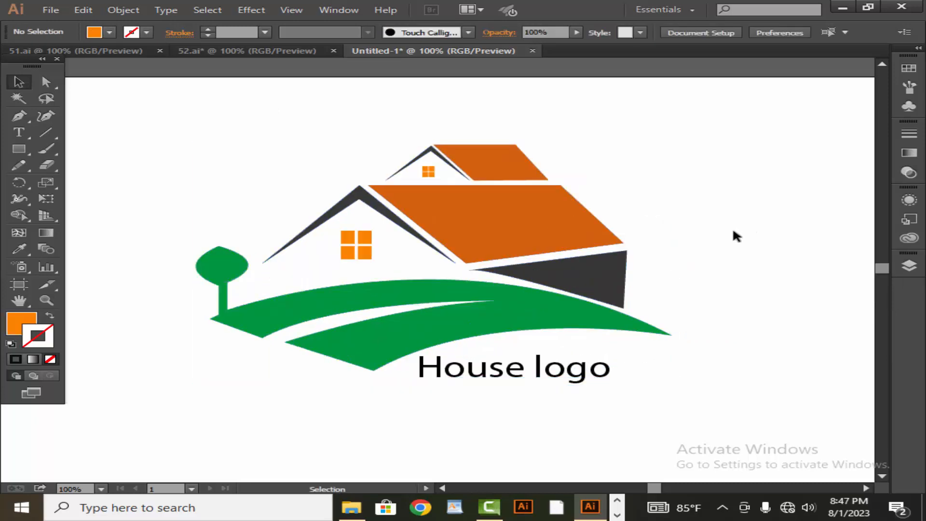